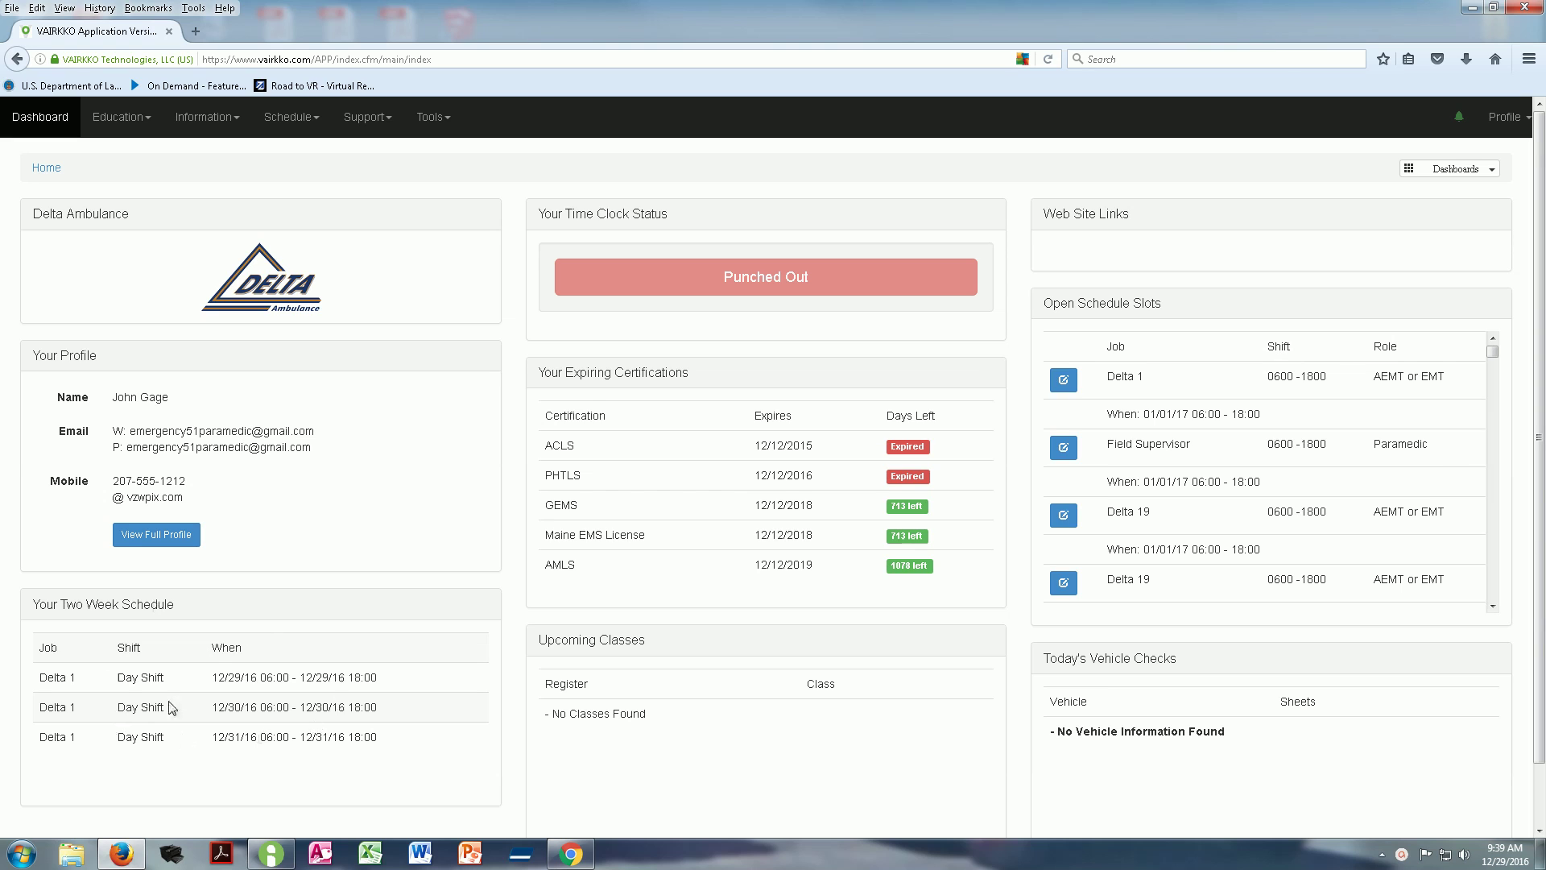
Open eSchedule and review your own December 2016 shifts in the calendar view and the list view.
left_click(314, 120)
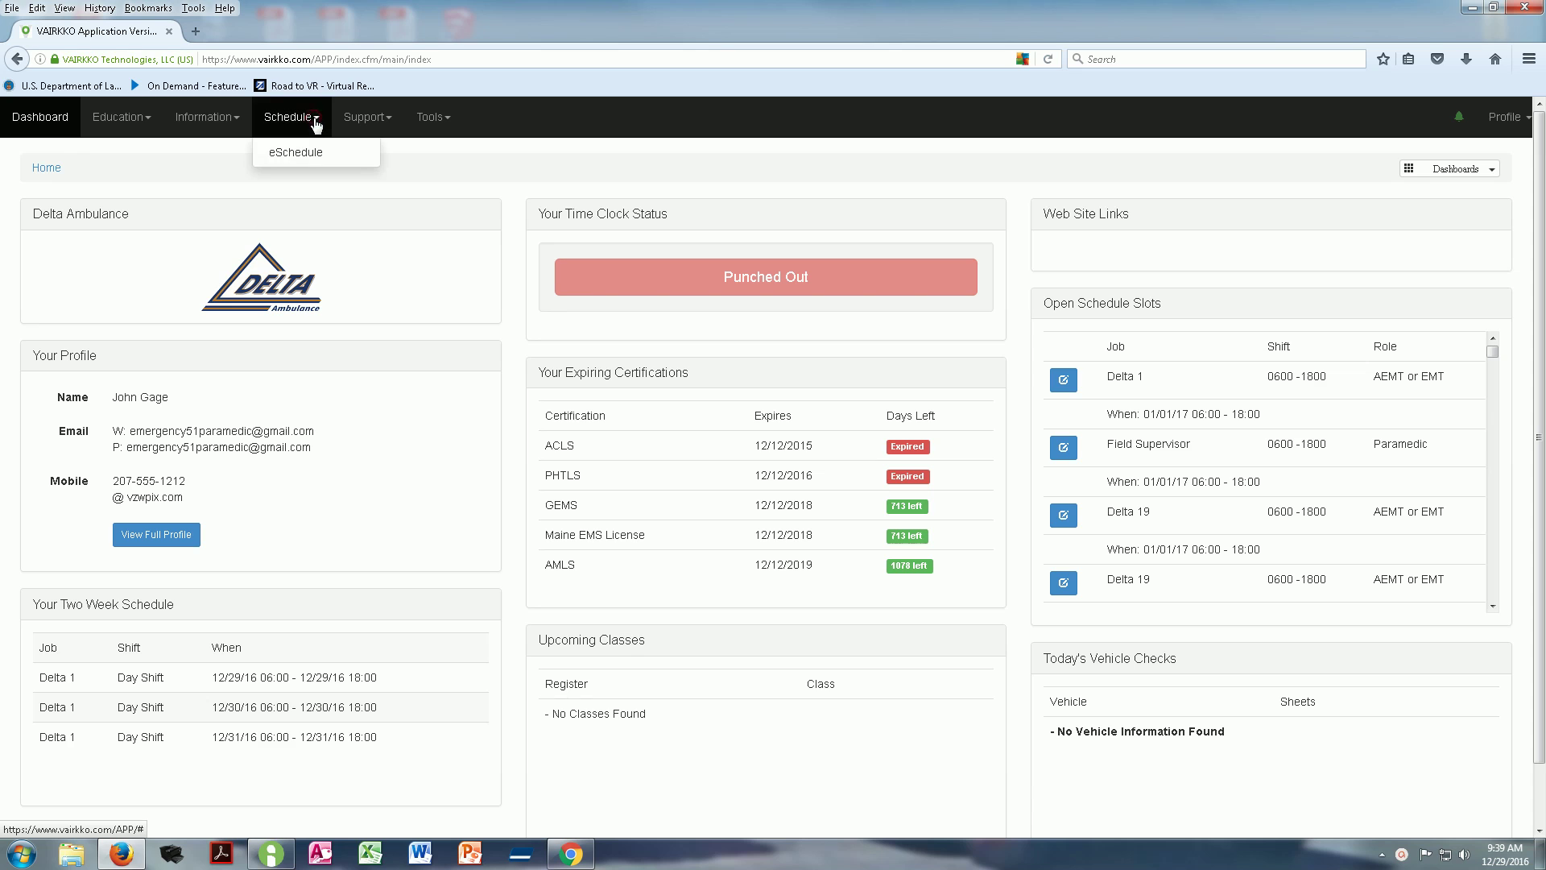
left_click(298, 155)
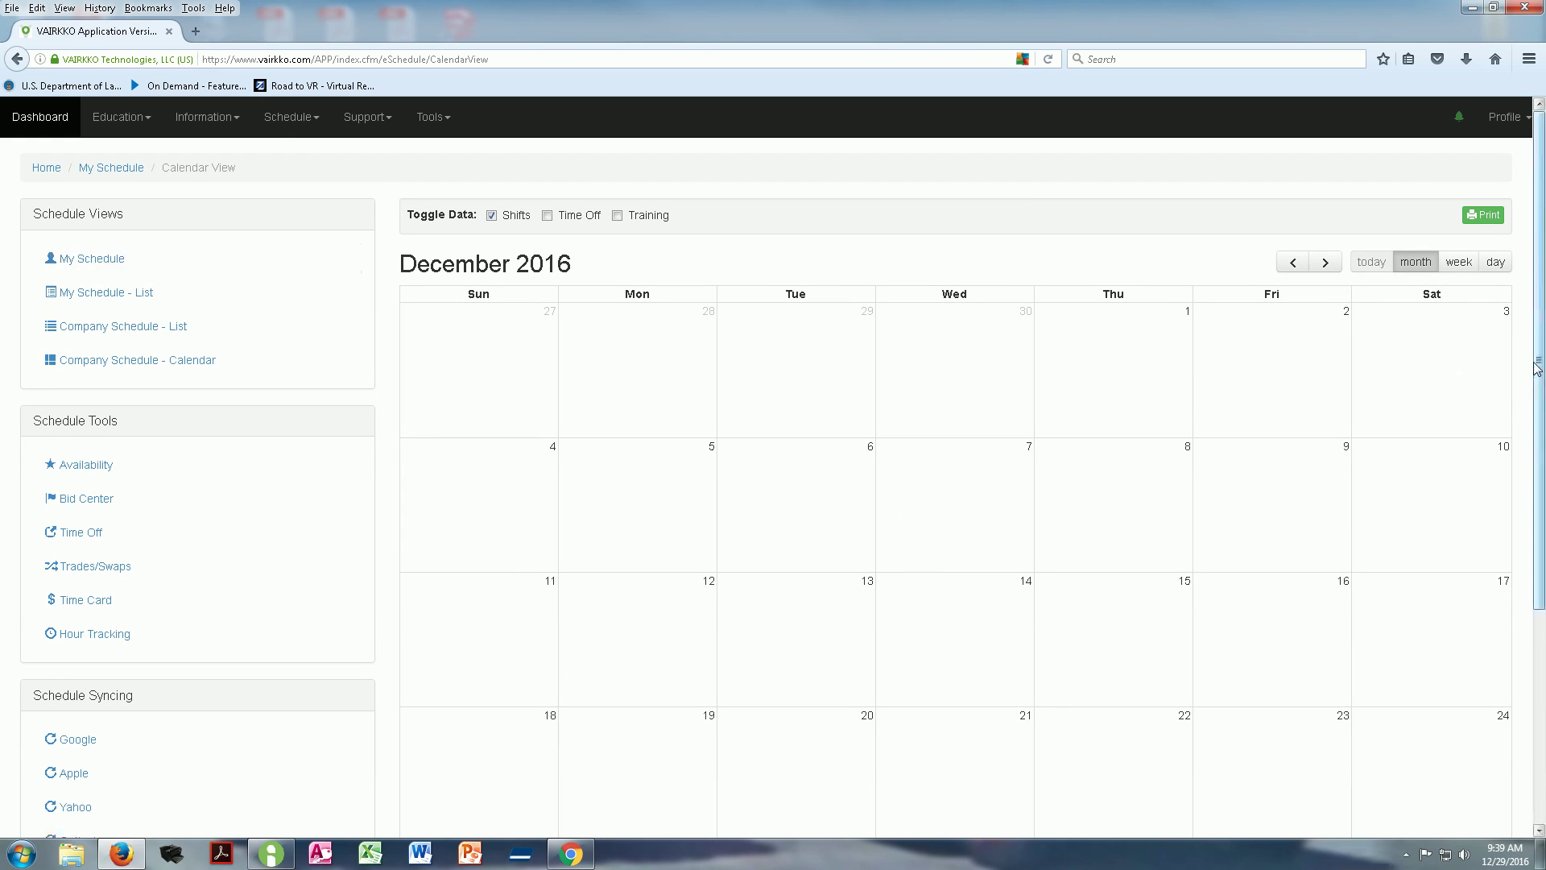
scroll(1540, 363, "down", 3)
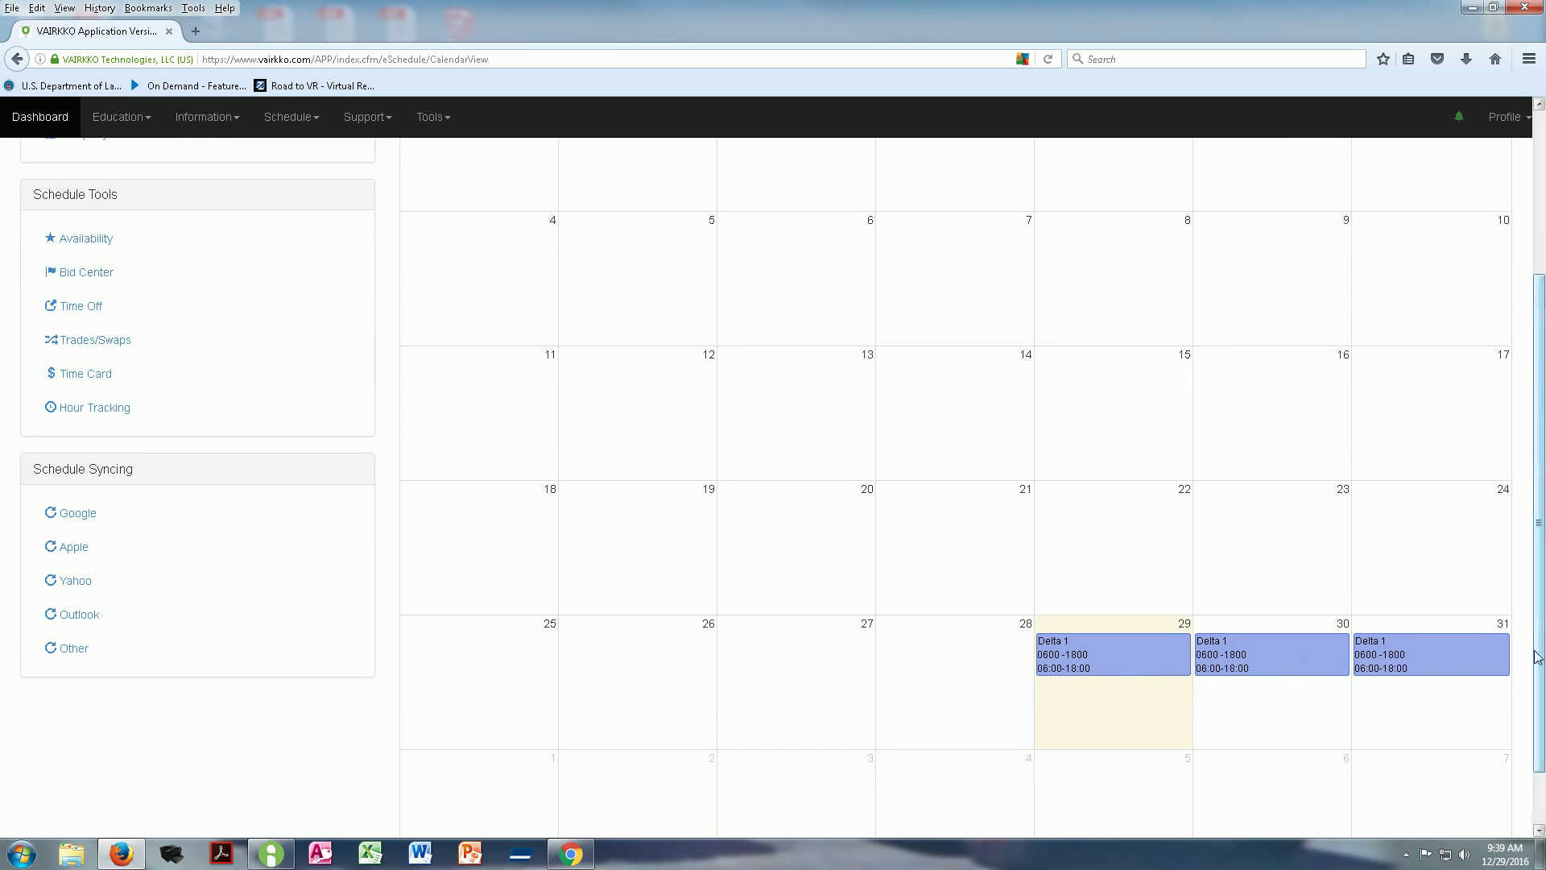
scroll(1530, 485, "up", 2)
scroll(1530, 486, "up", 1)
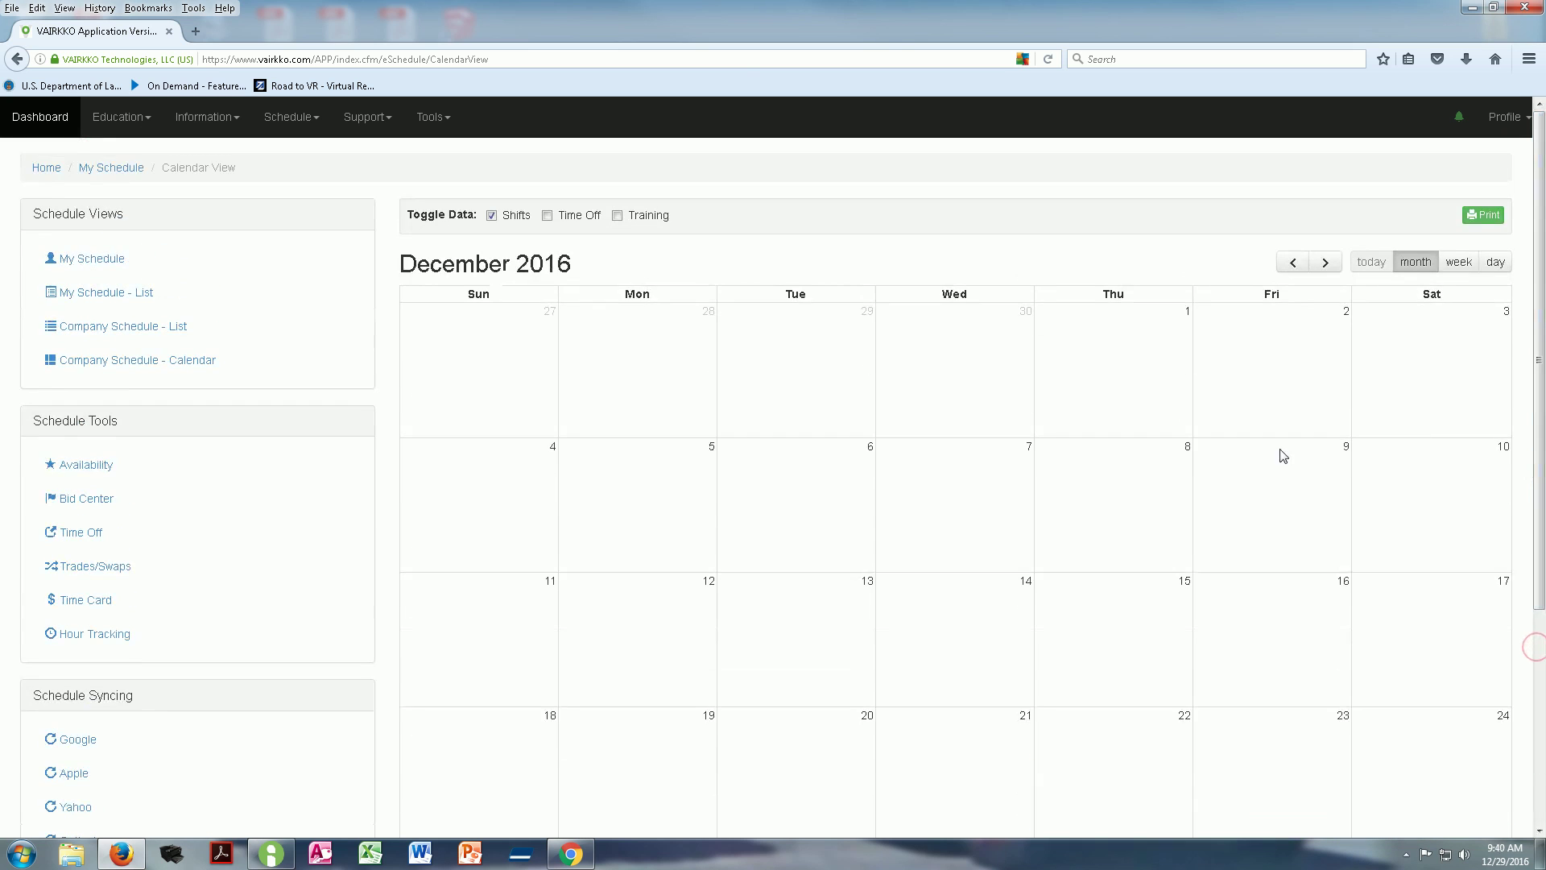
left_click(75, 295)
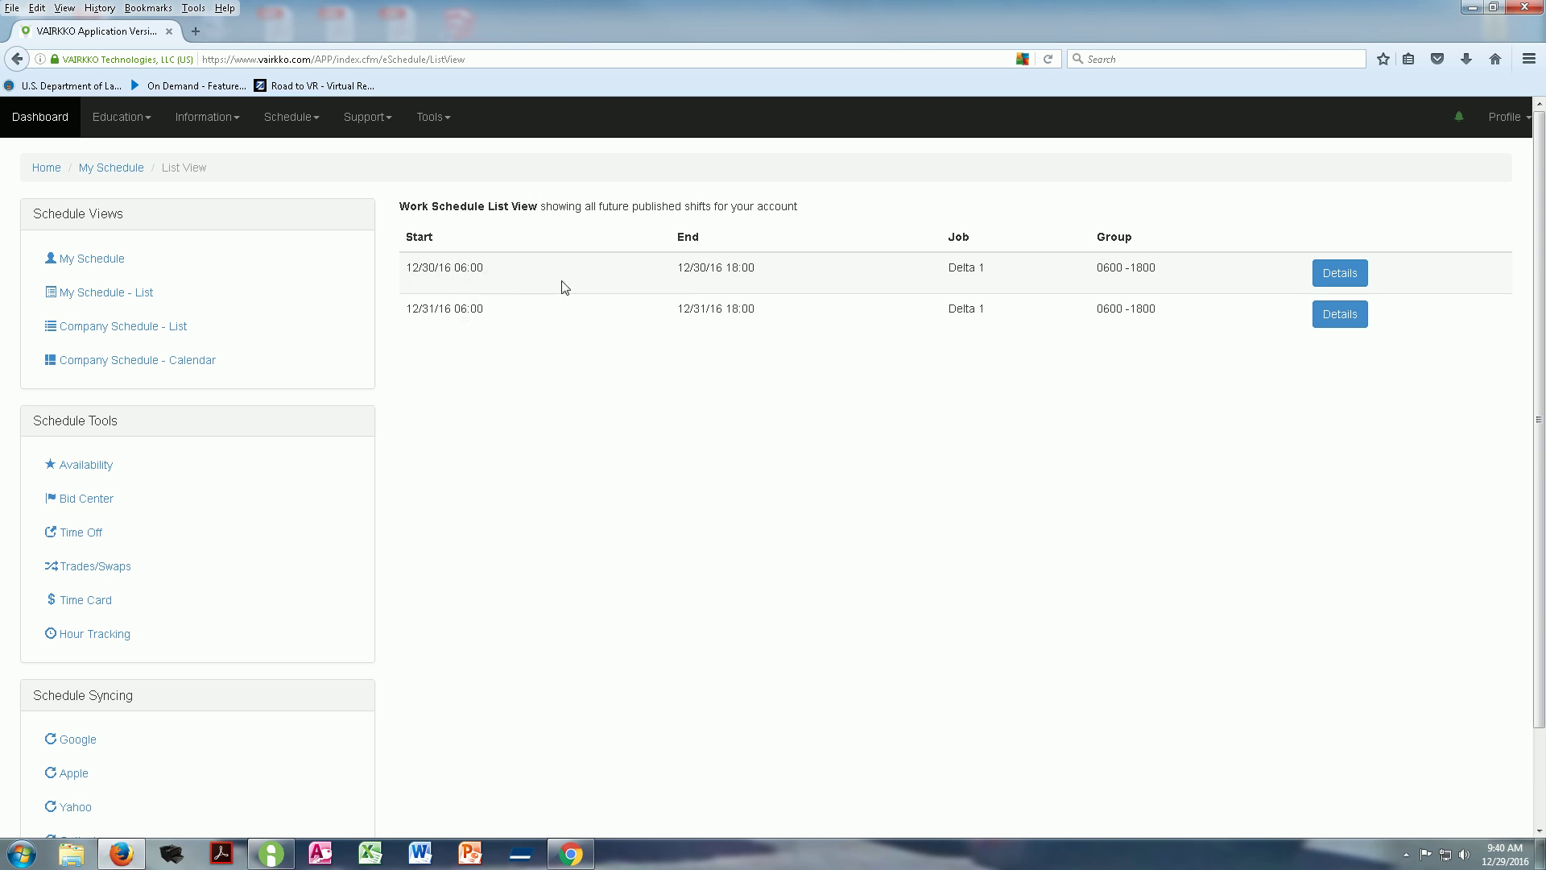
Look through the company schedule list for assigned and open crew slots in early January 2017.
left_click(113, 326)
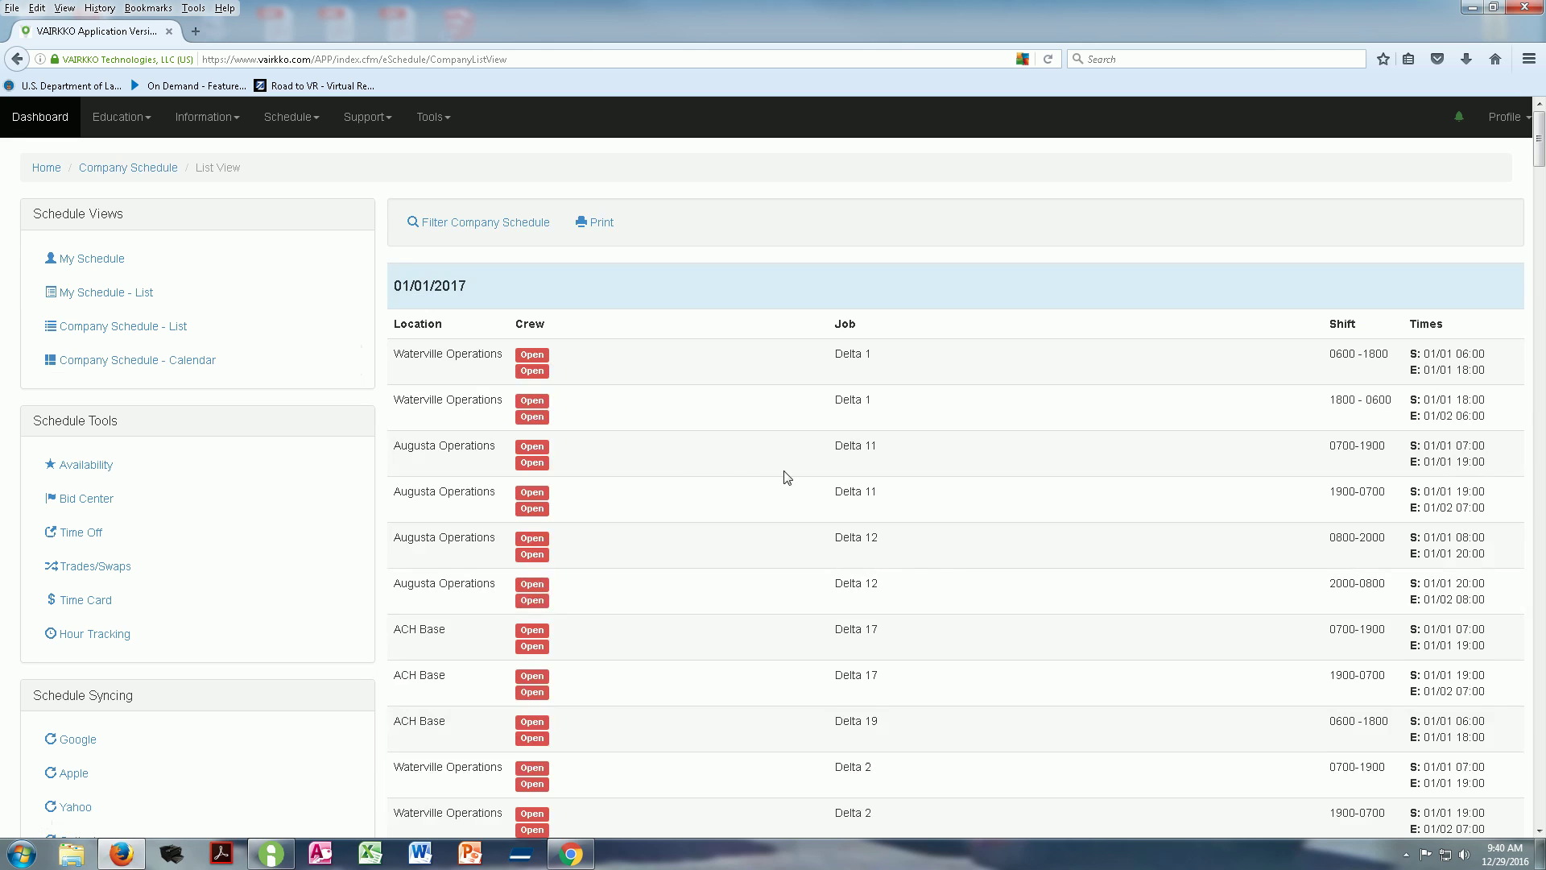
scroll(596, 356, "down", 7)
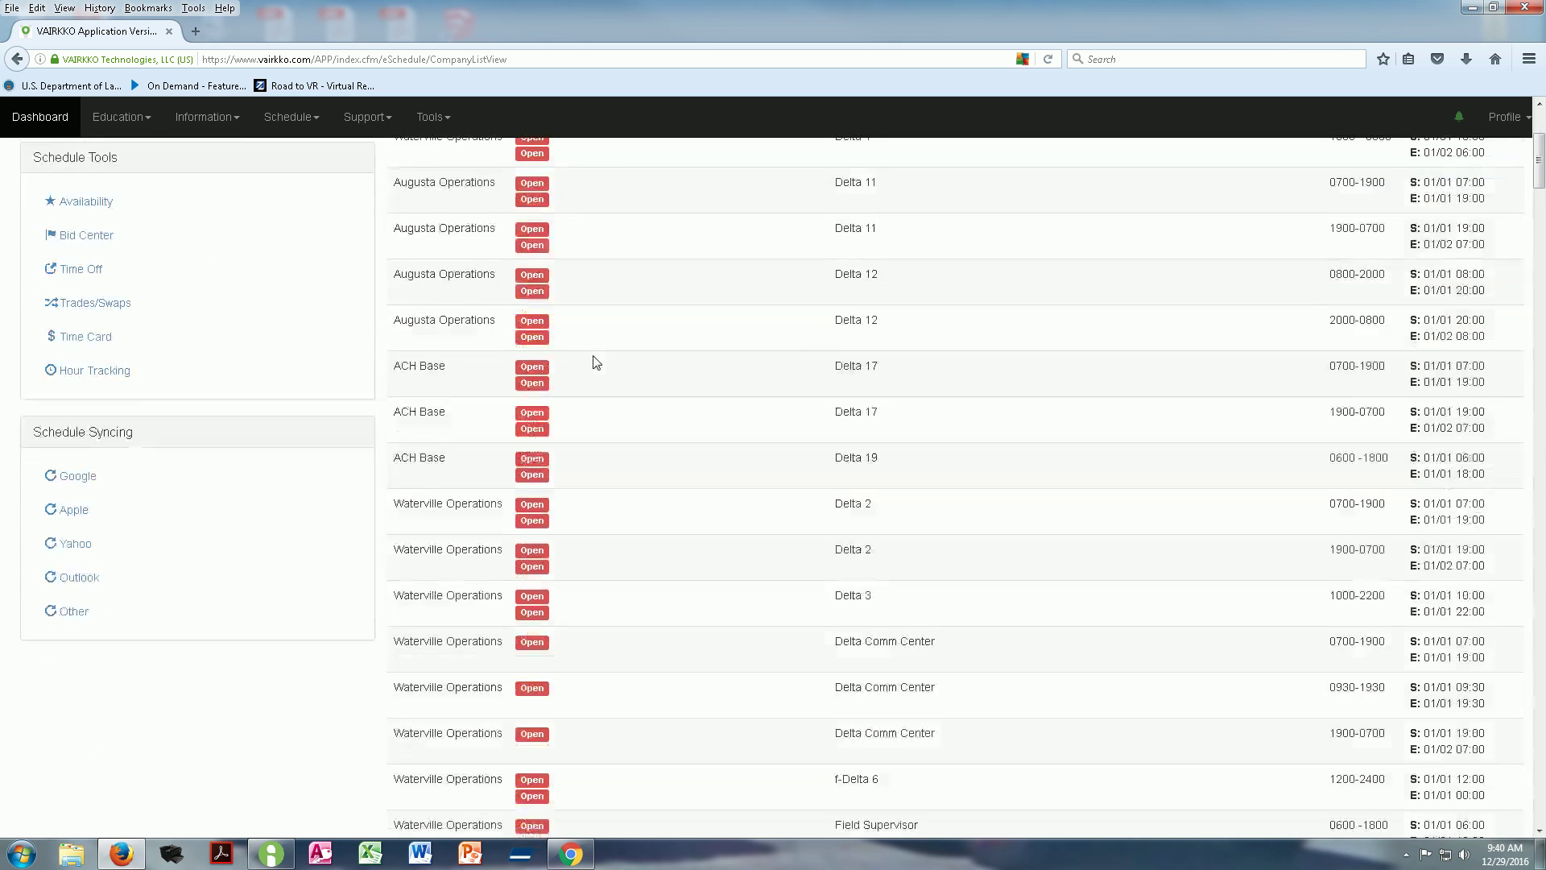
scroll(602, 432, "down", 6)
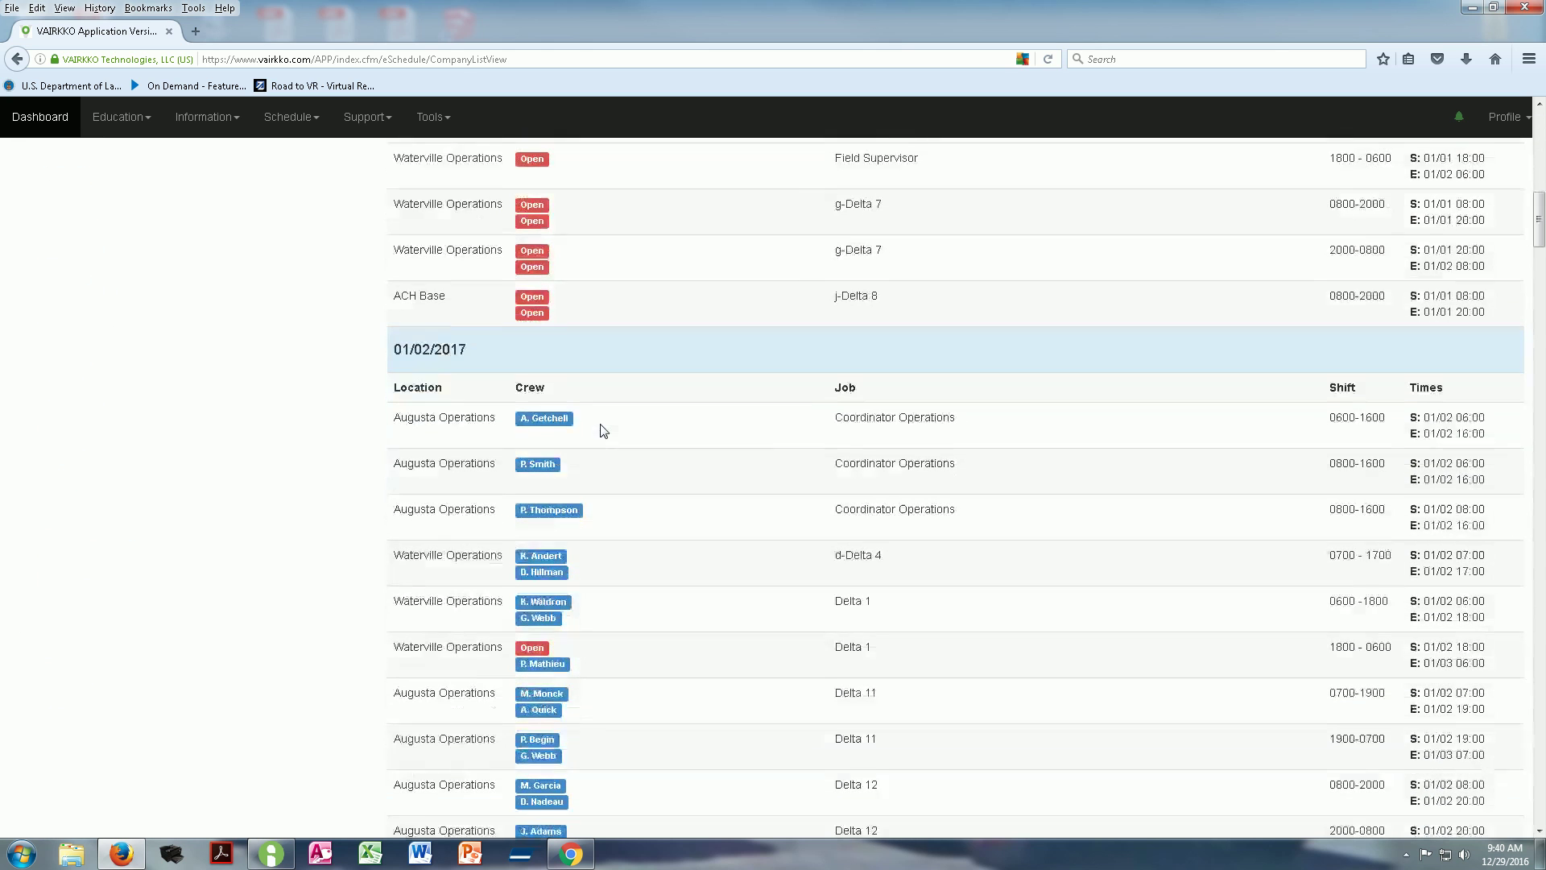
scroll(632, 444, "down", 4)
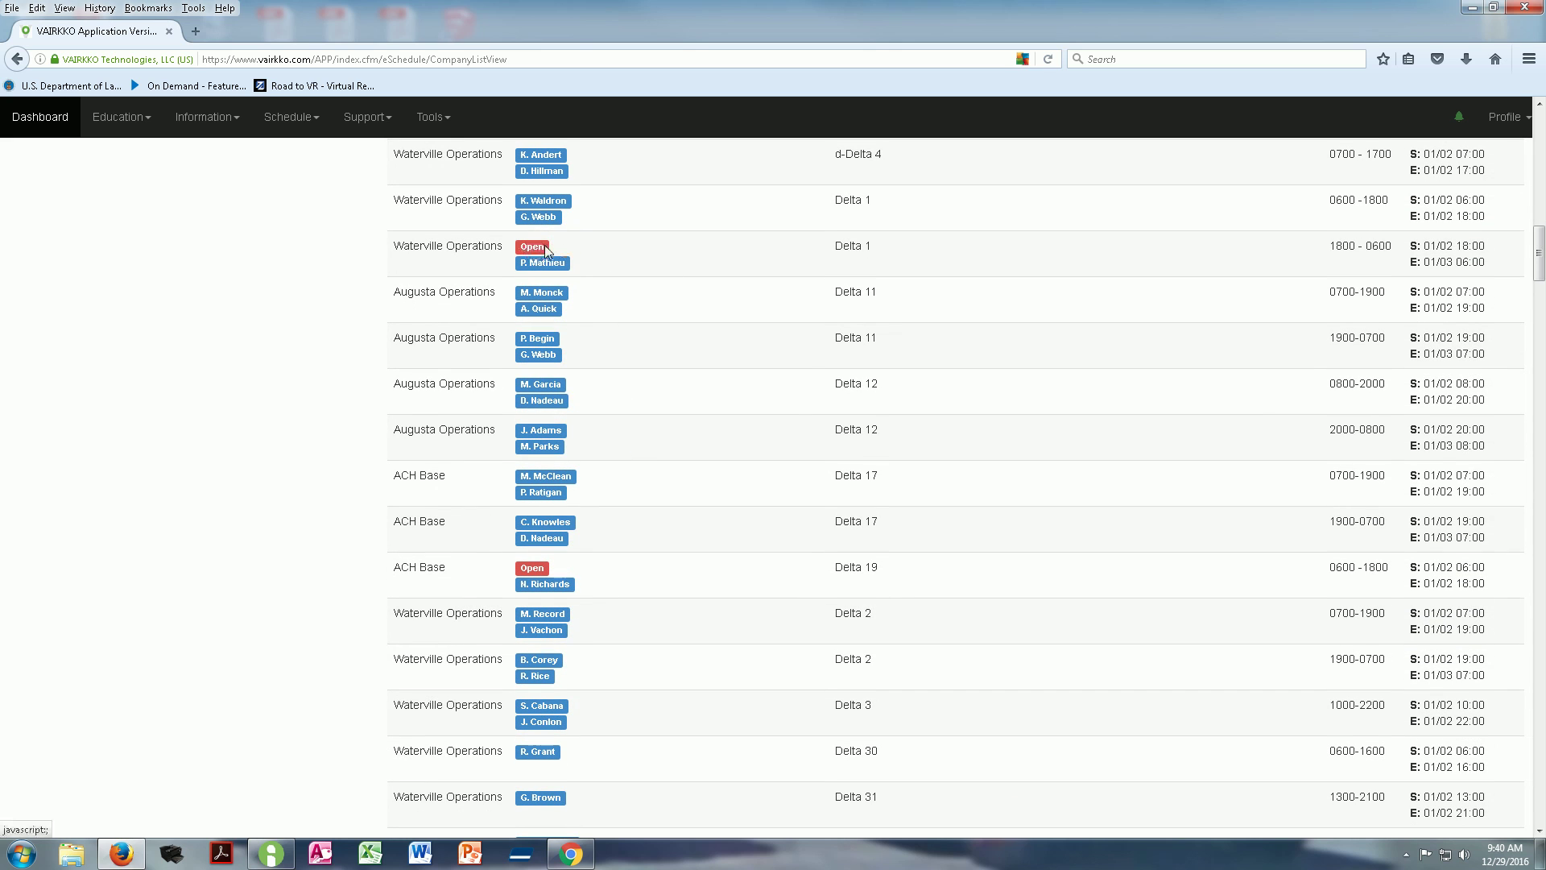
scroll(749, 458, "up", 15)
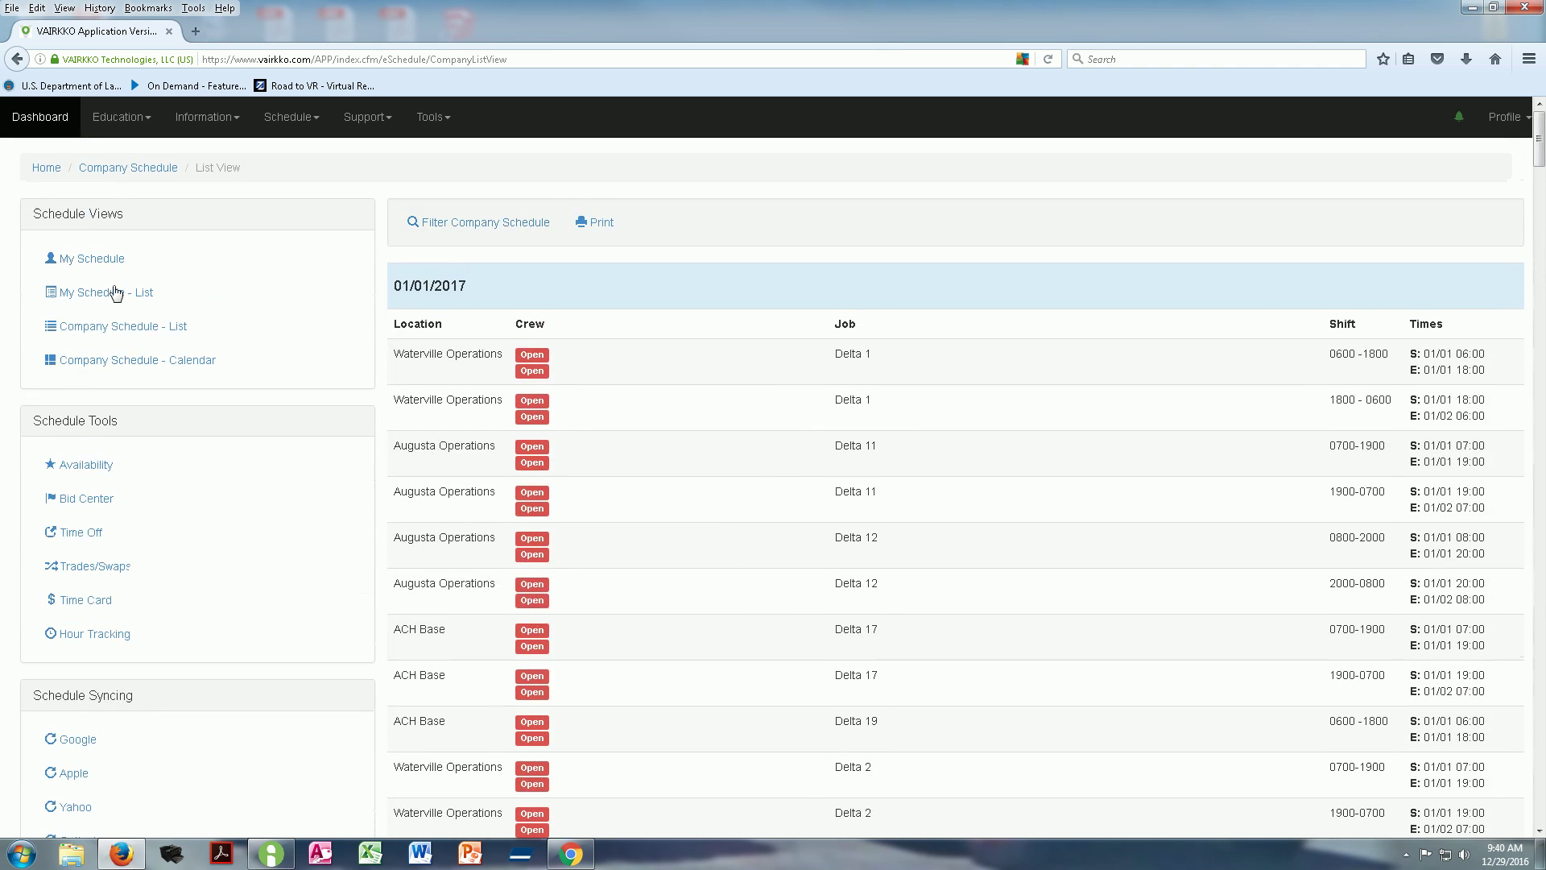
Open the company schedule calendar and look through the January 2017 shifts.
left_click(104, 368)
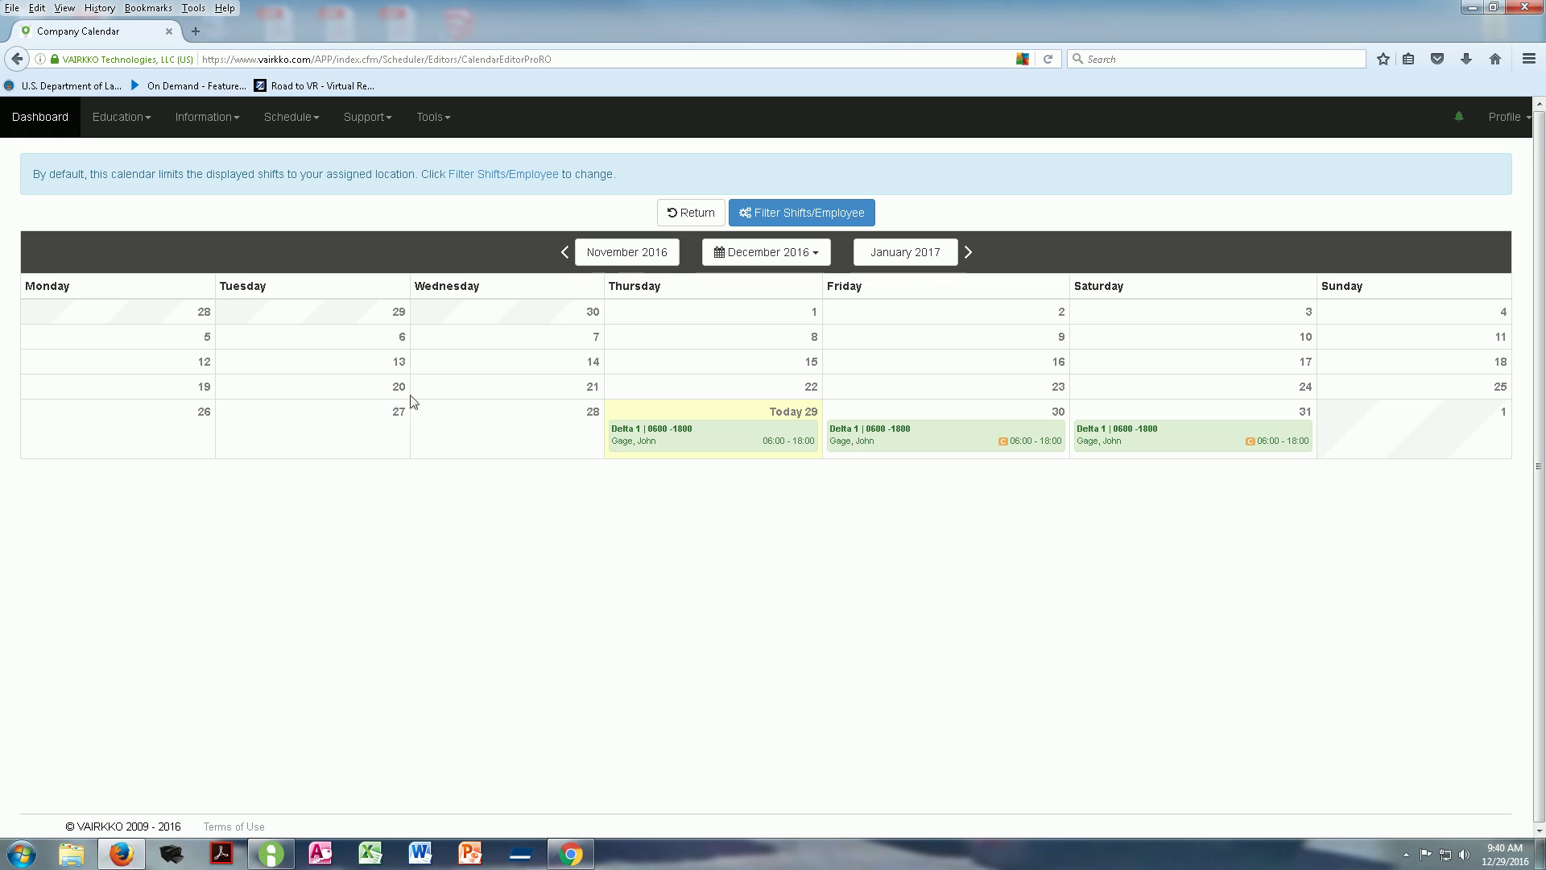
left_click(904, 256)
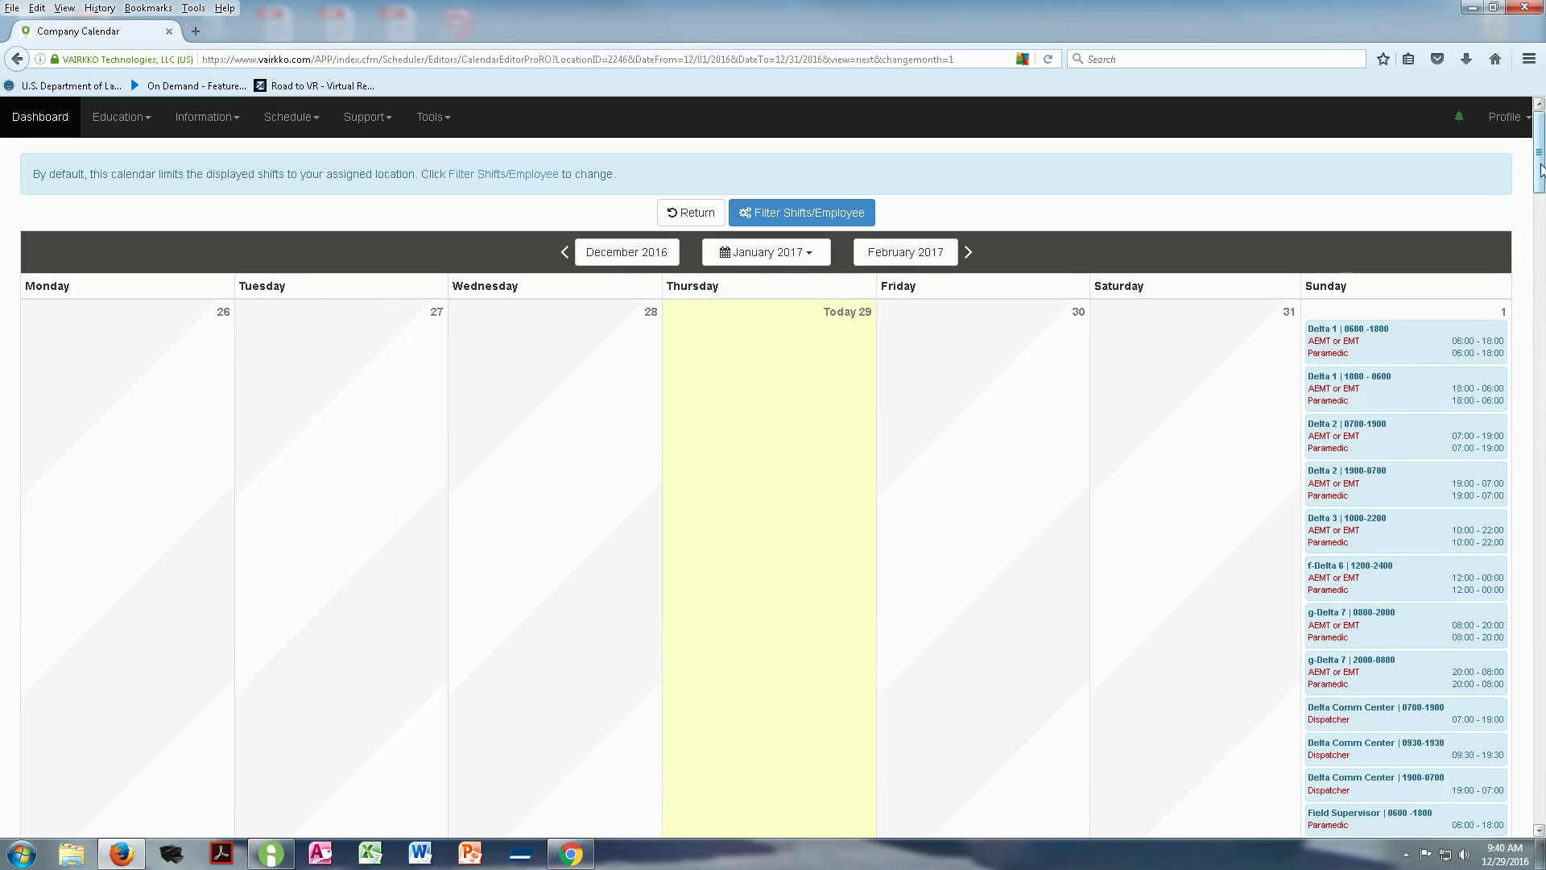
left_click_drag(1542, 169, 1539, 268)
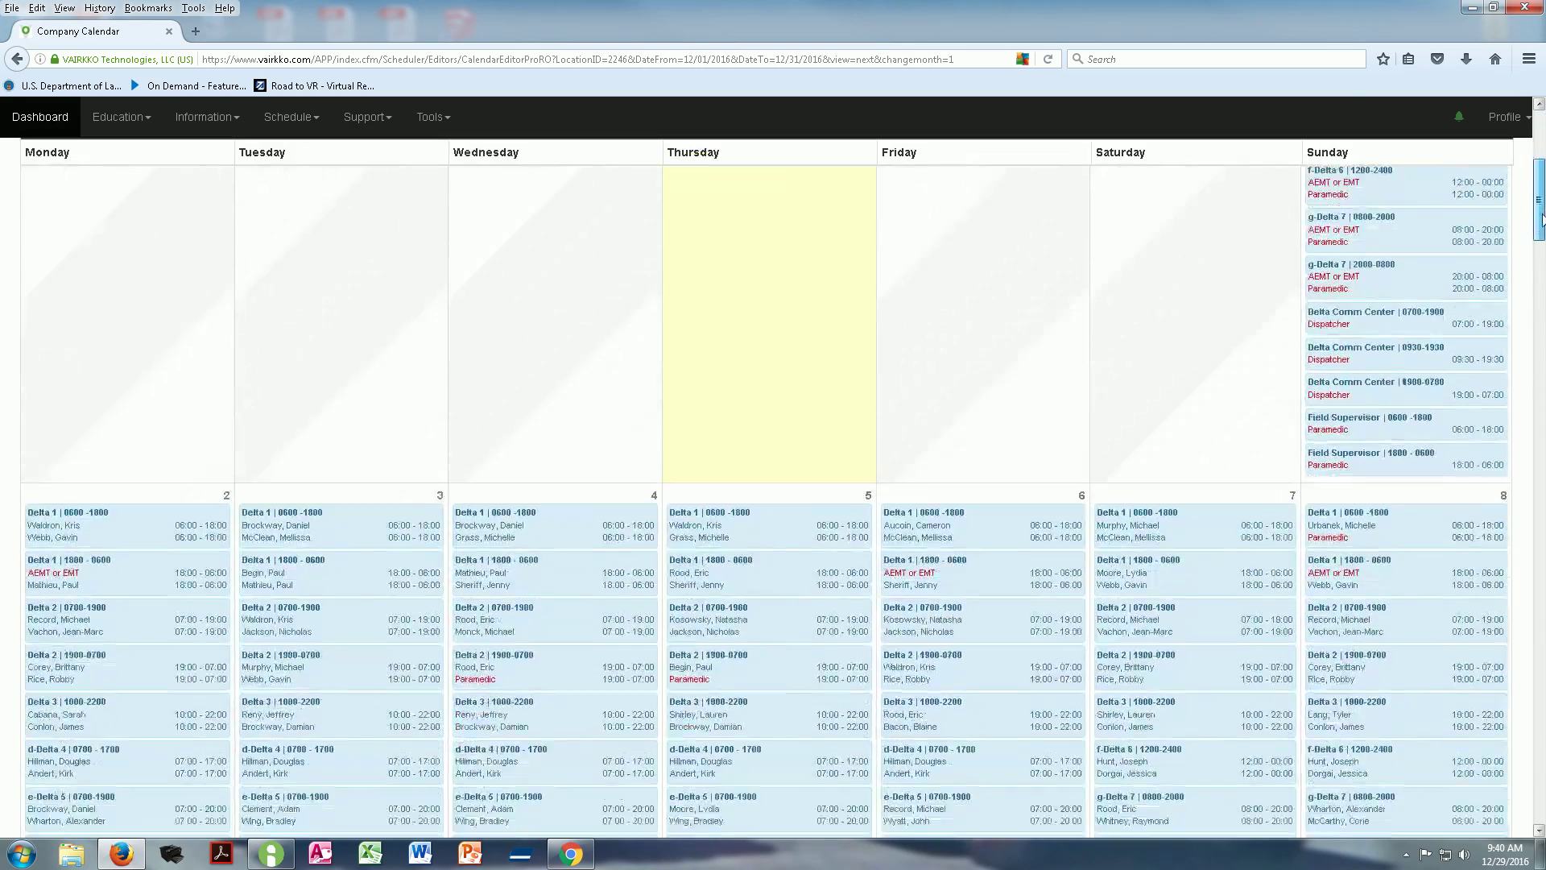
scroll(1538, 268, "down", 4)
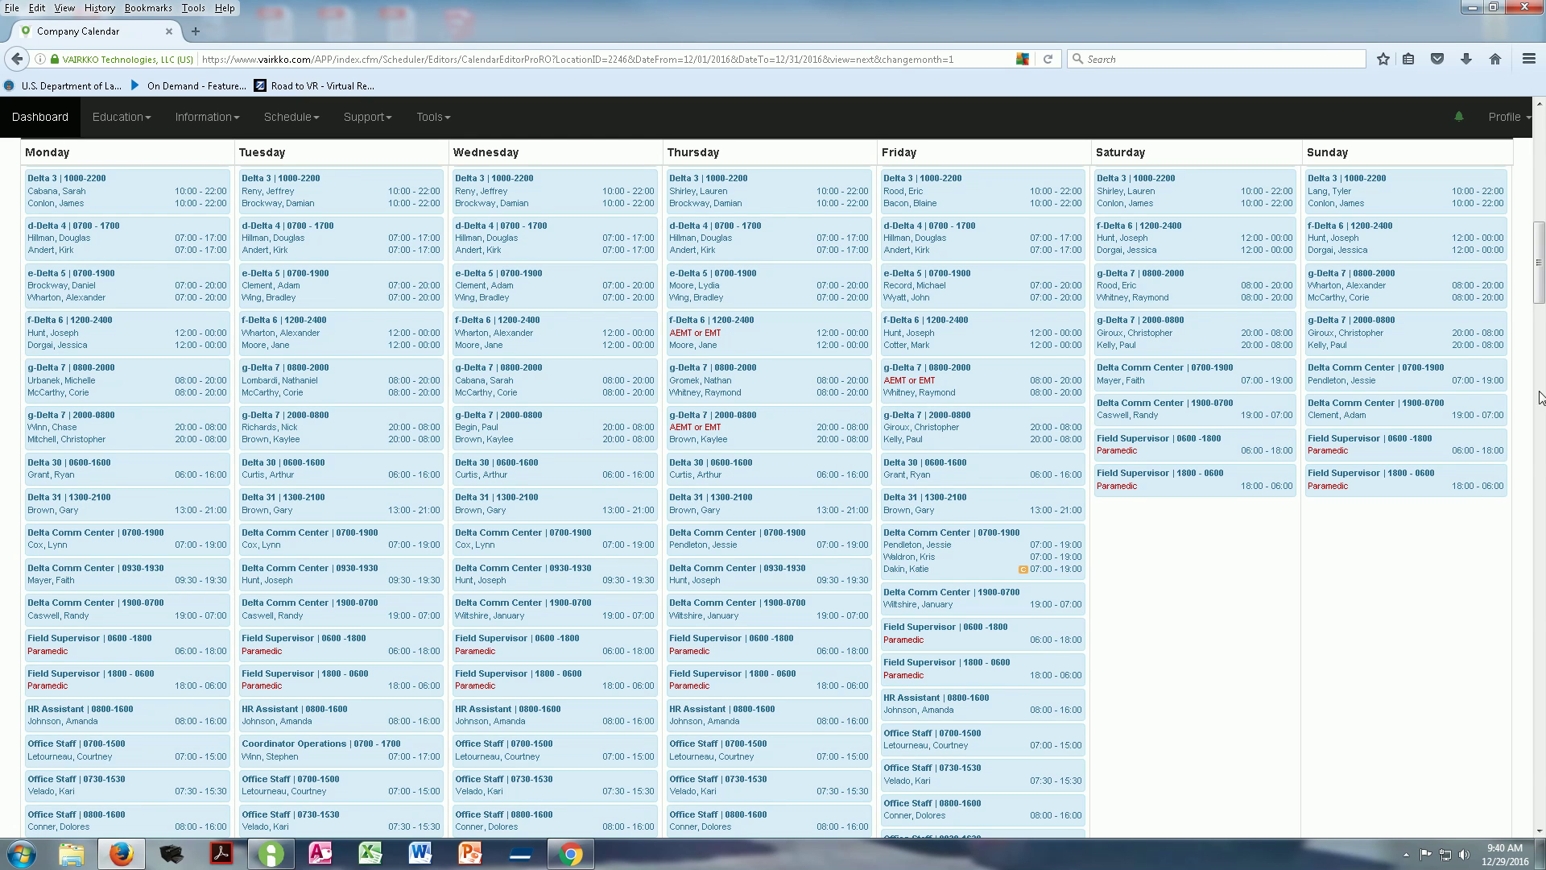
left_click_drag(1538, 290, 1537, 145)
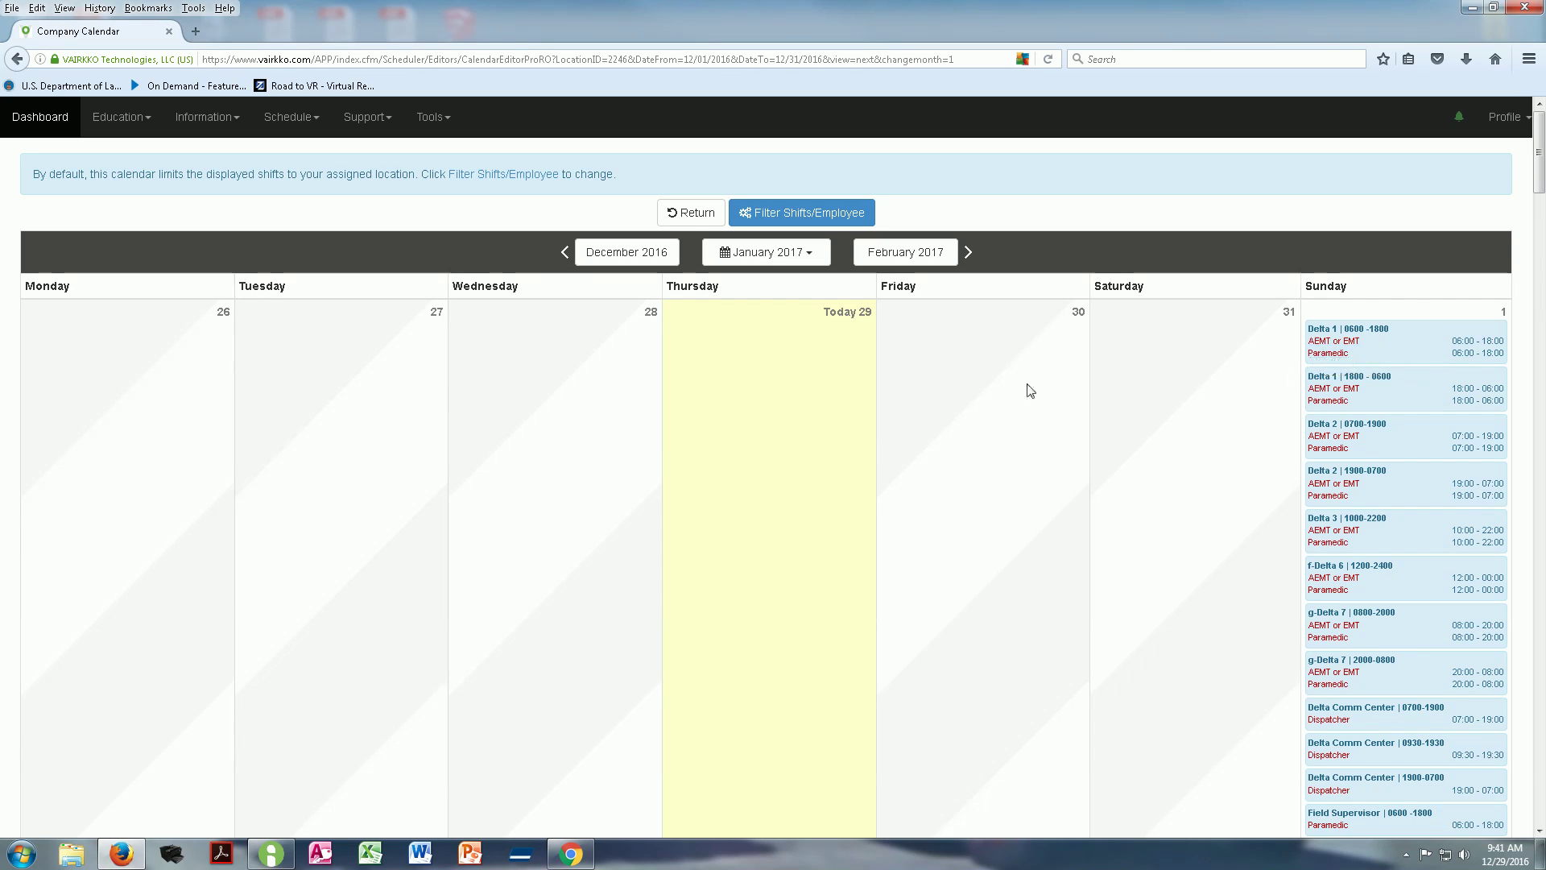
Return to eSchedule and open the Bid Center's list of open shifts.
left_click(303, 120)
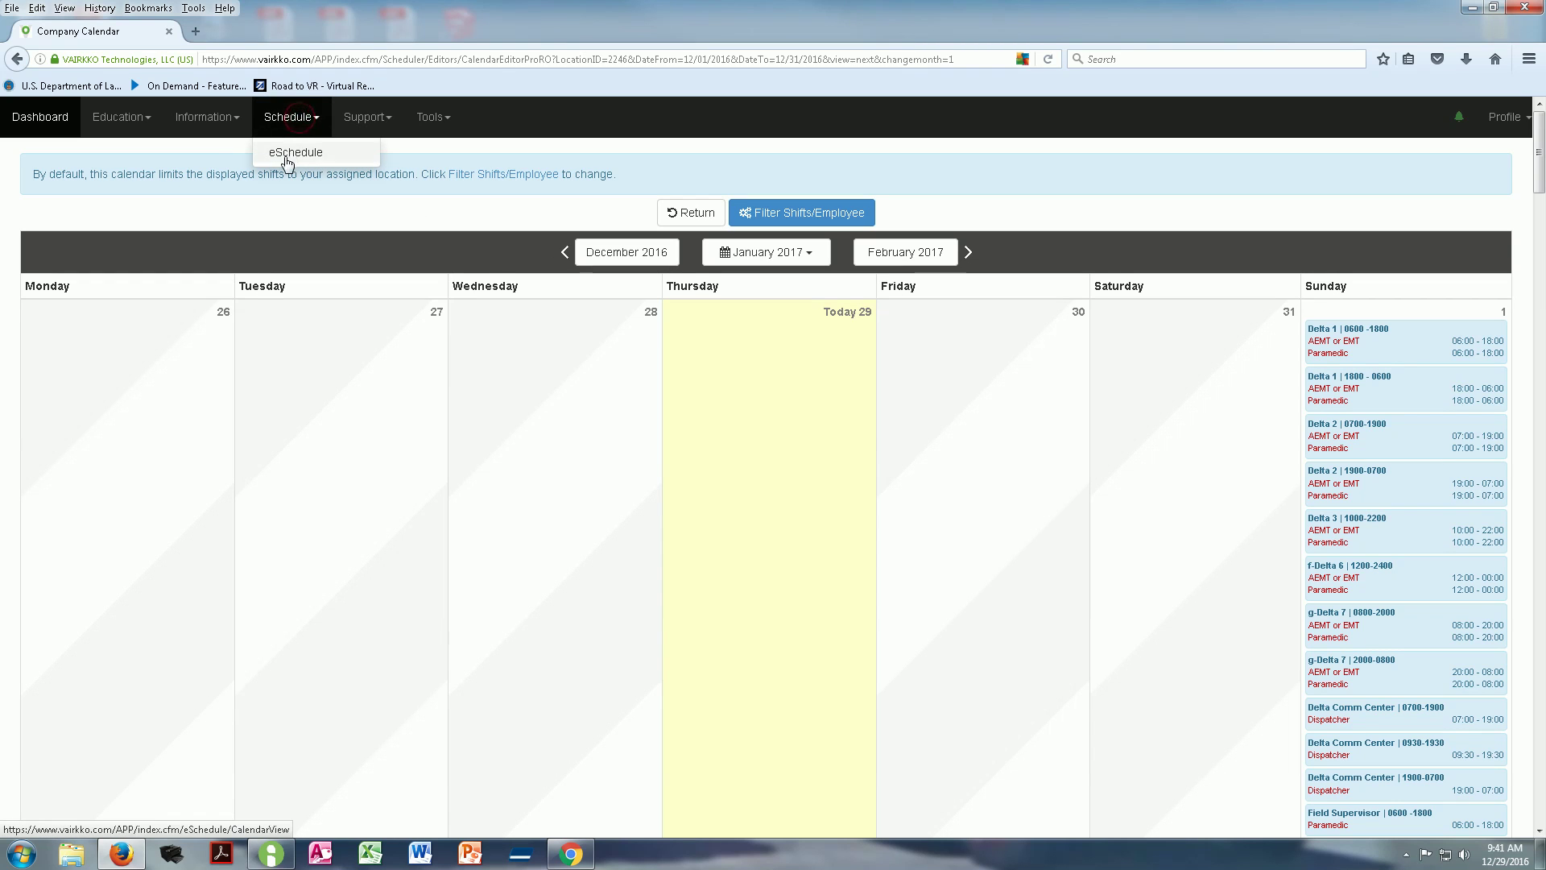
left_click(285, 154)
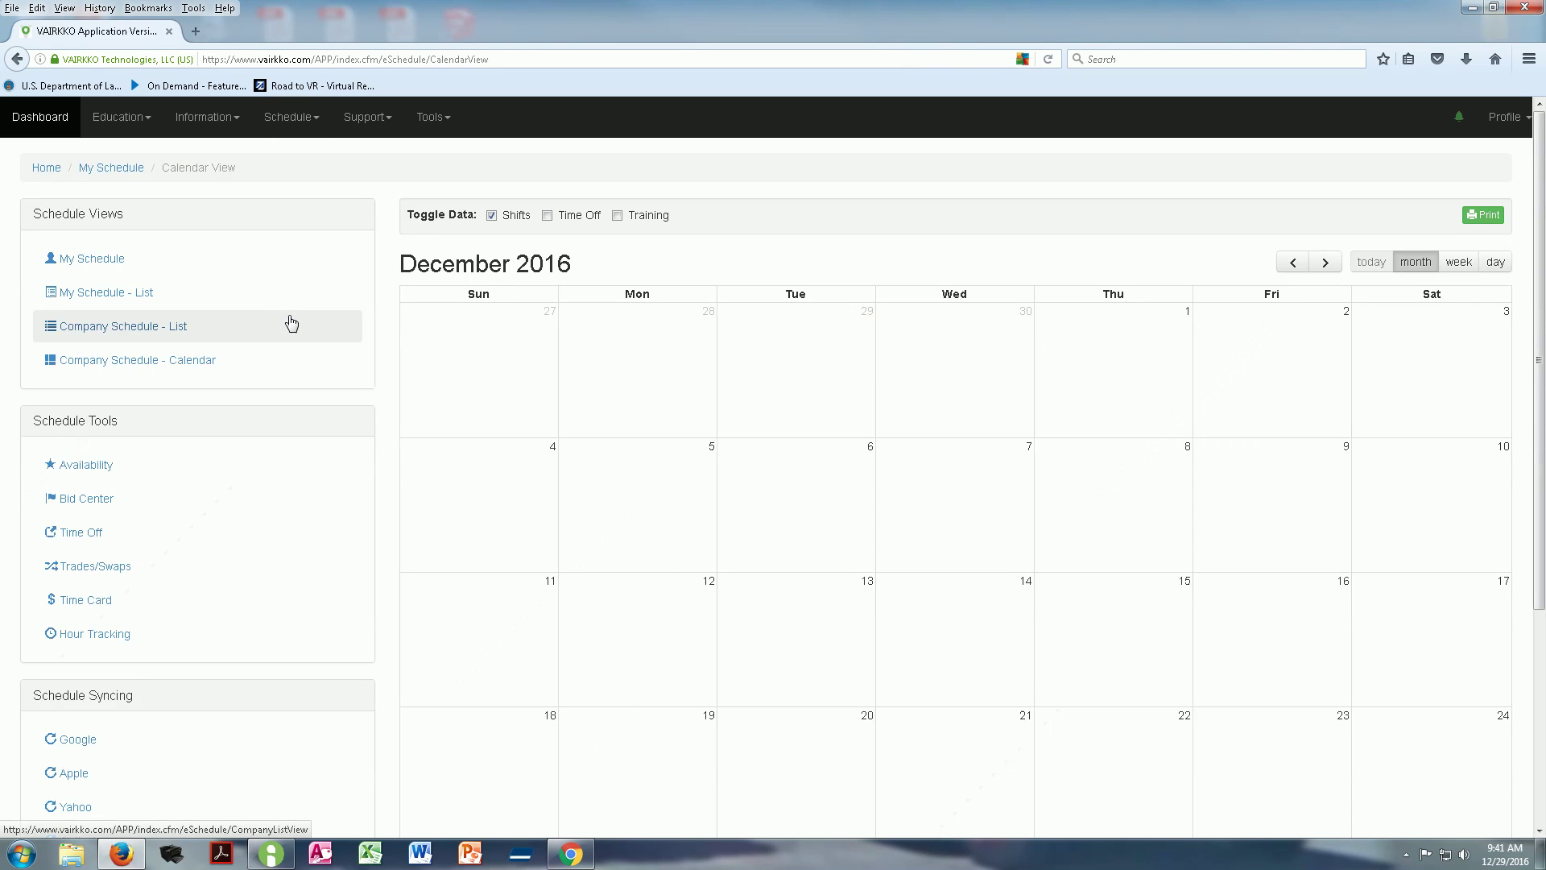
left_click(88, 502)
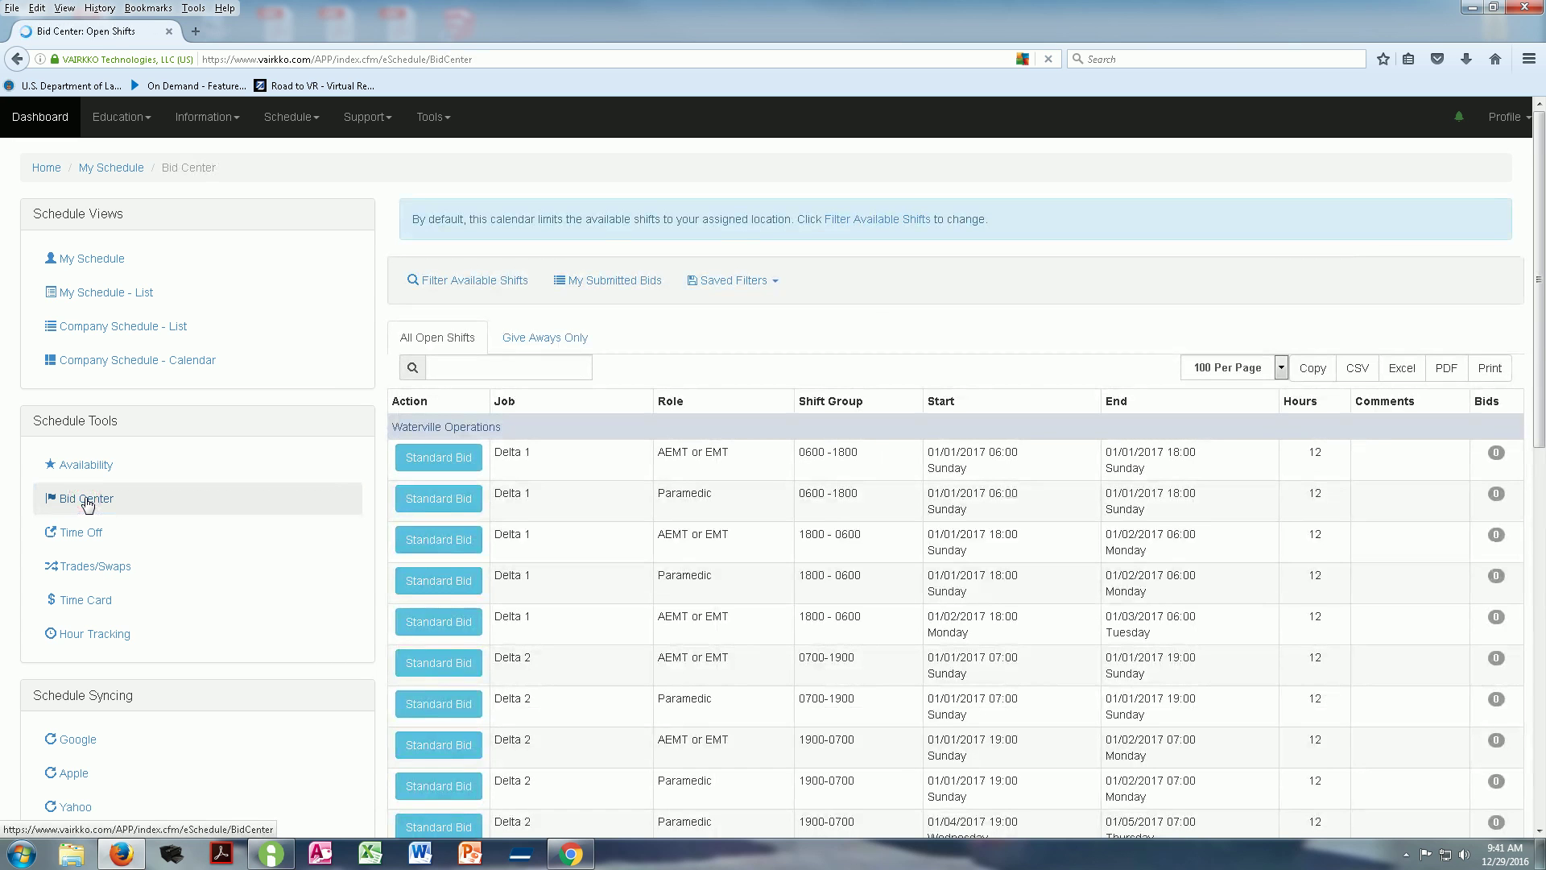
scroll(863, 328, "down", 2)
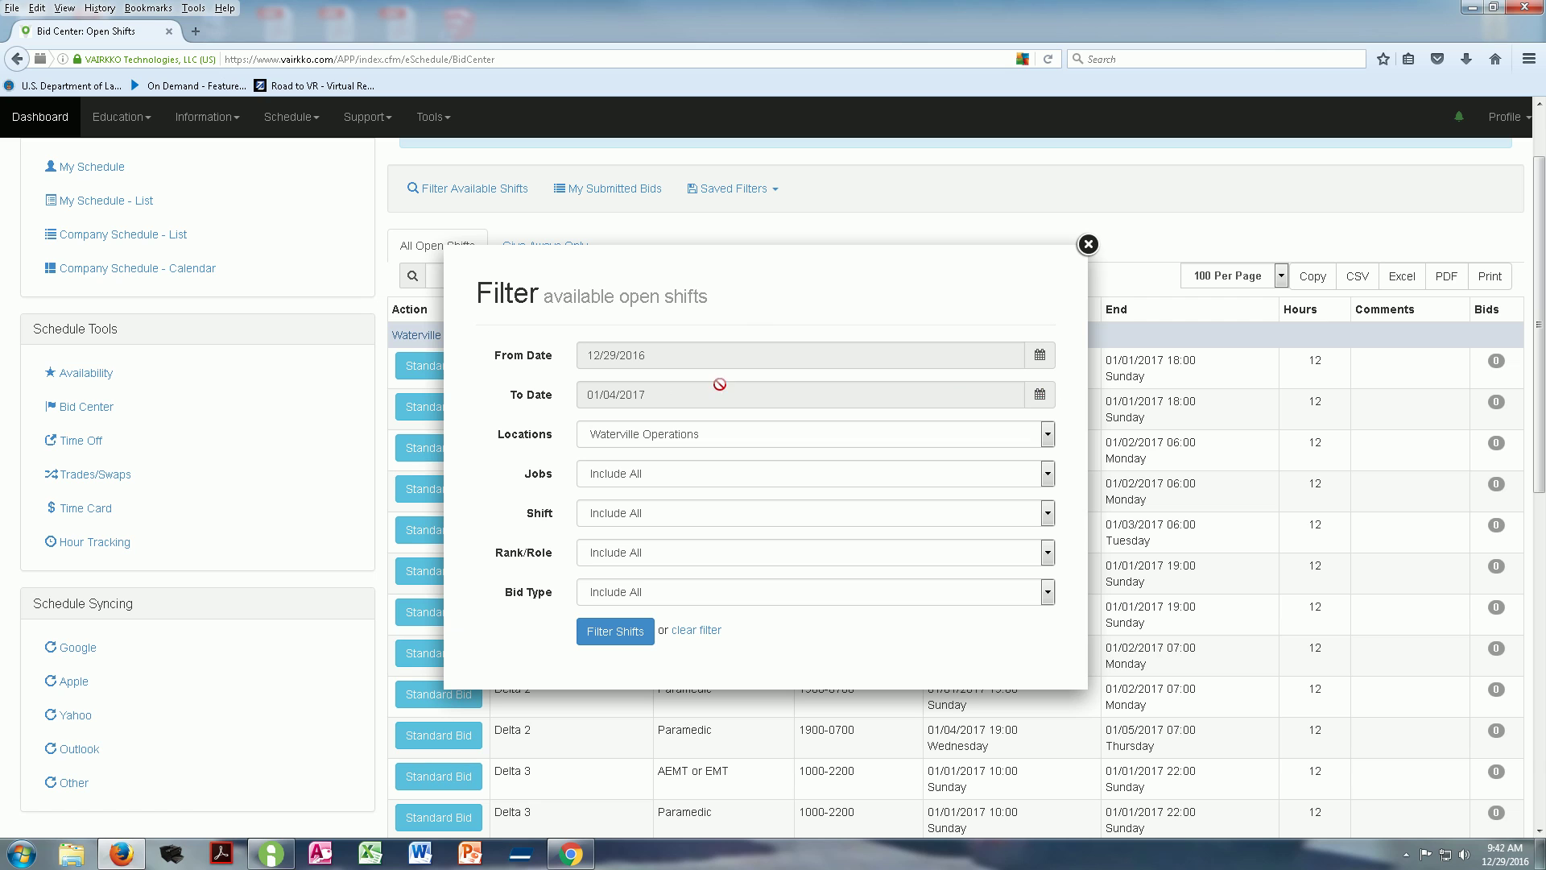
left_click(664, 393)
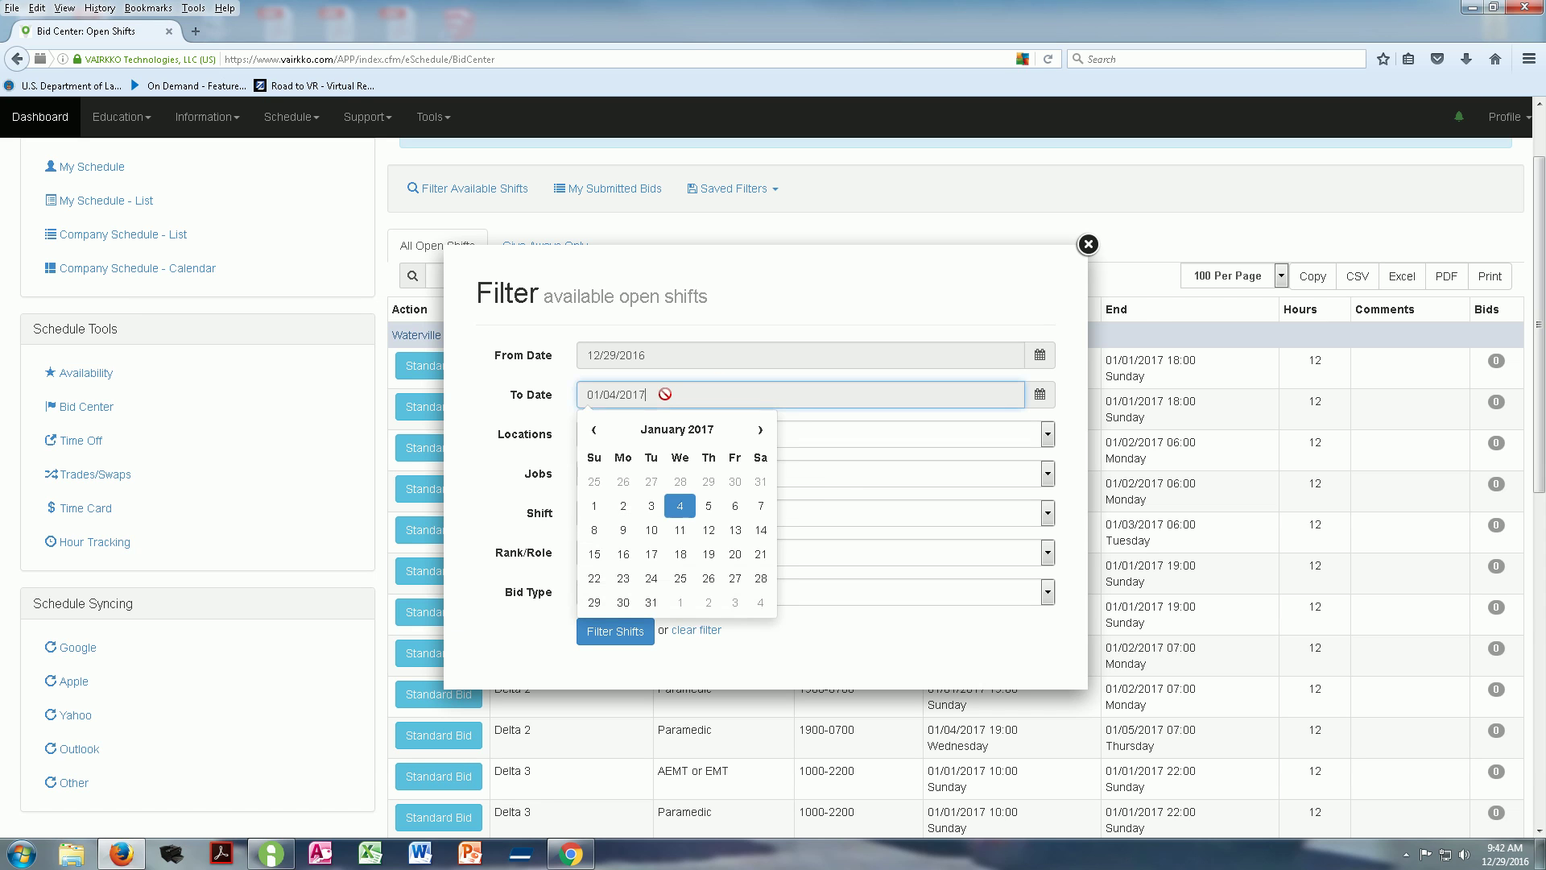
left_click(759, 507)
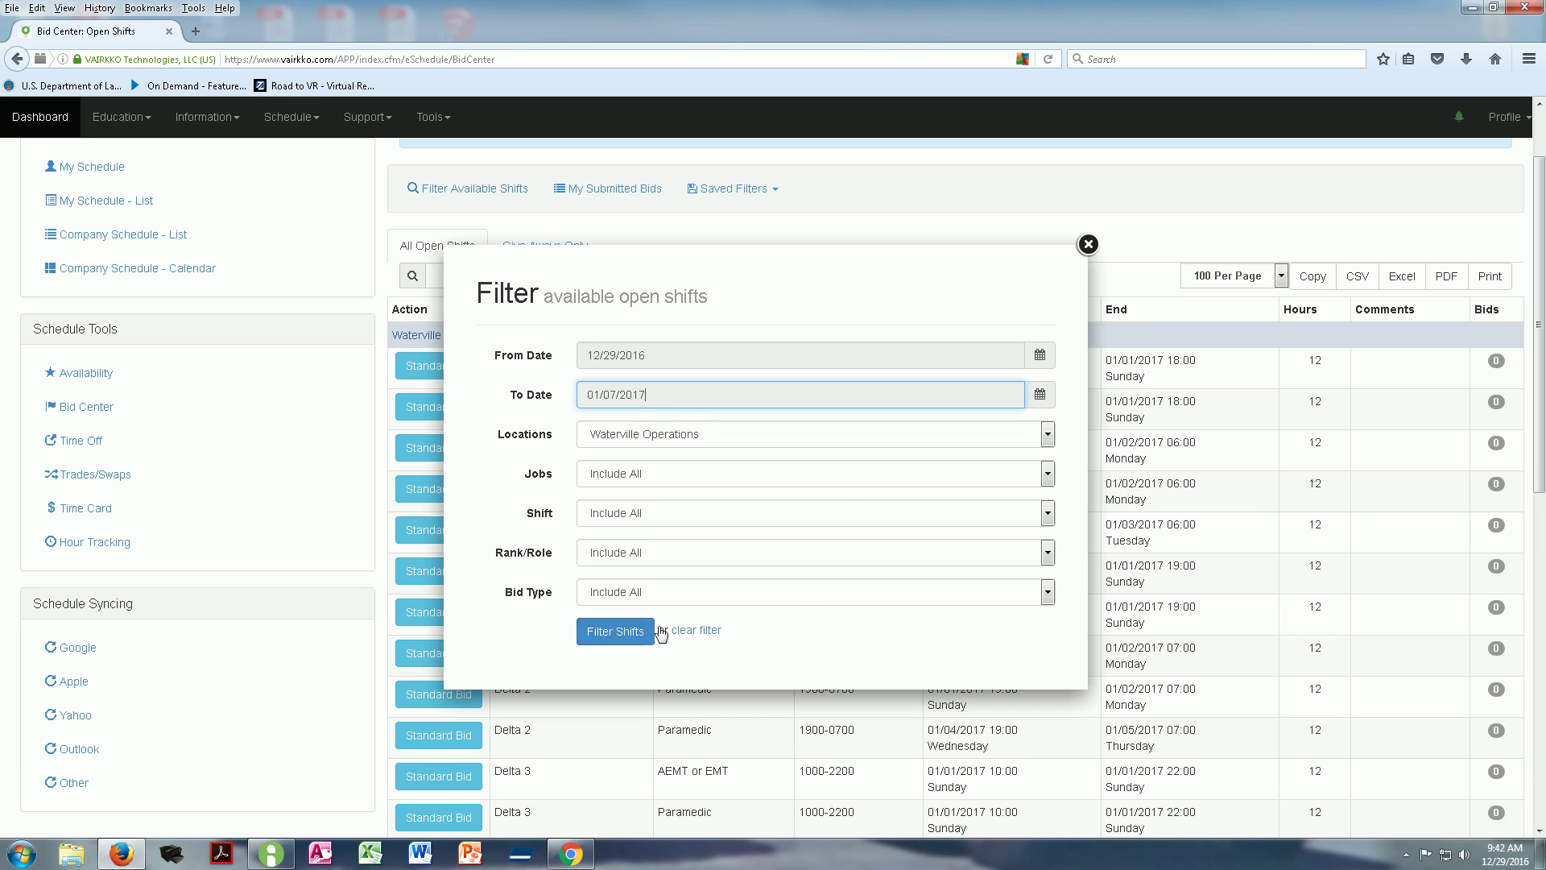
left_click(1085, 245)
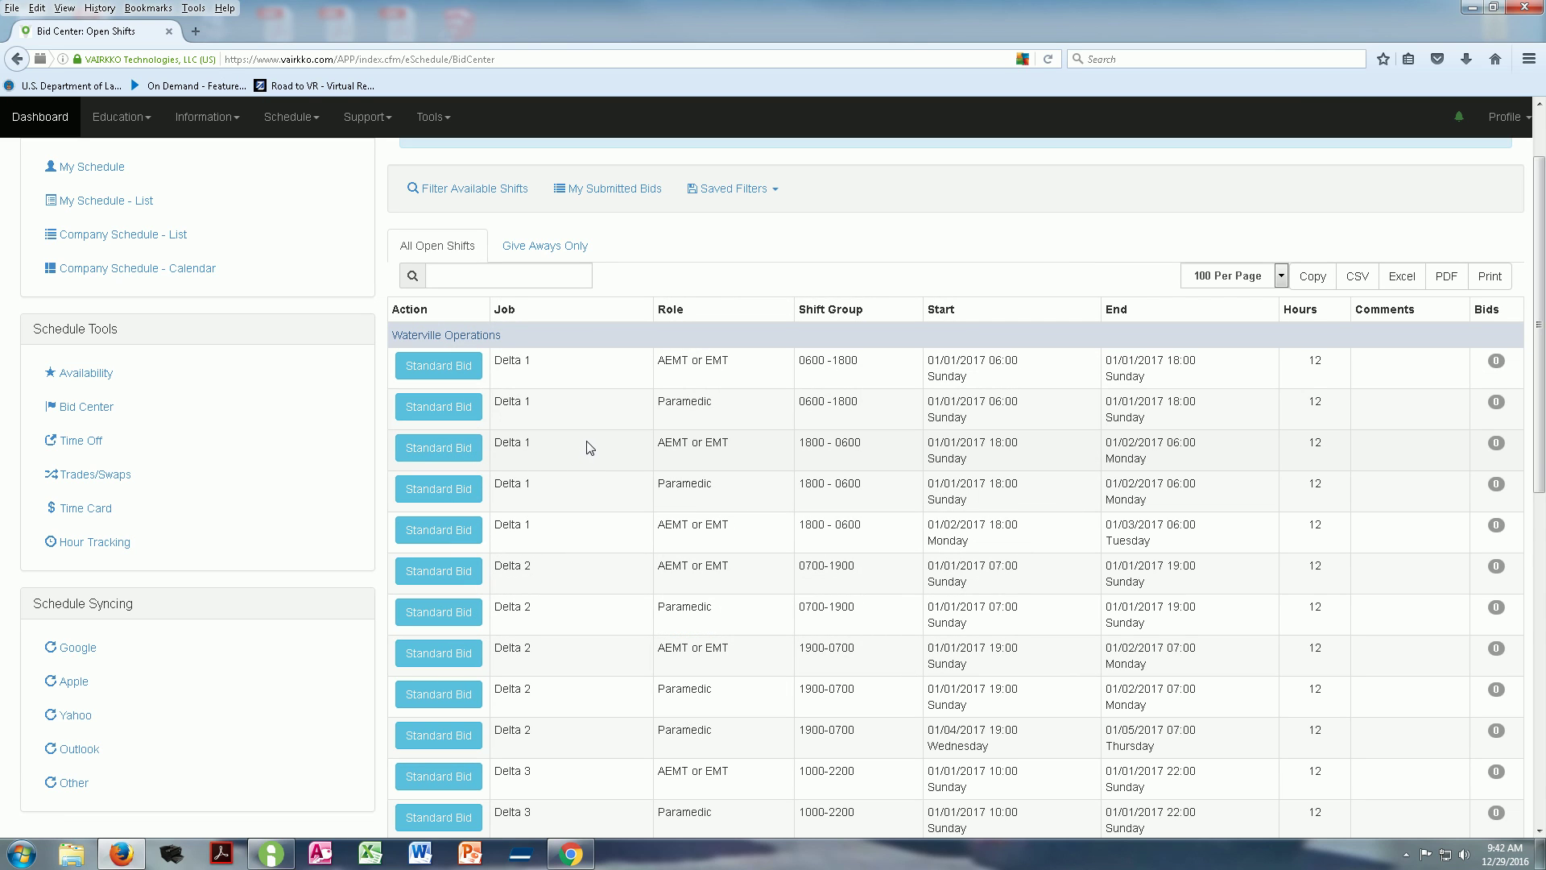
Look through the complete list of open Waterville Operations shifts available for bidding.
scroll(999, 442, "down", 2)
scroll(993, 461, "down", 6)
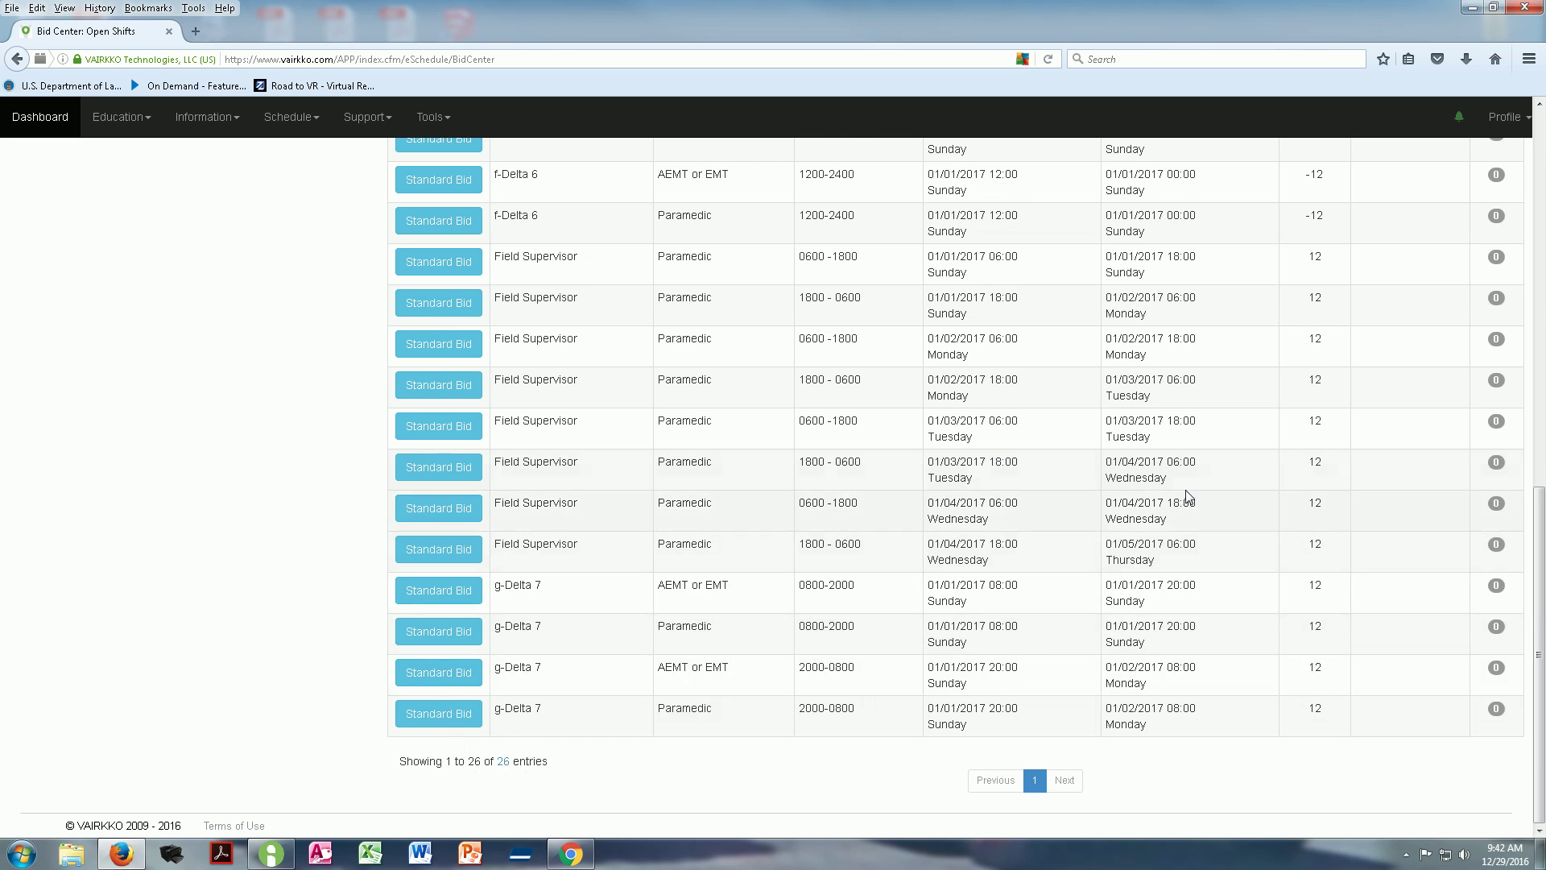
scroll(1104, 449, "up", 8)
scroll(1096, 426, "up", 2)
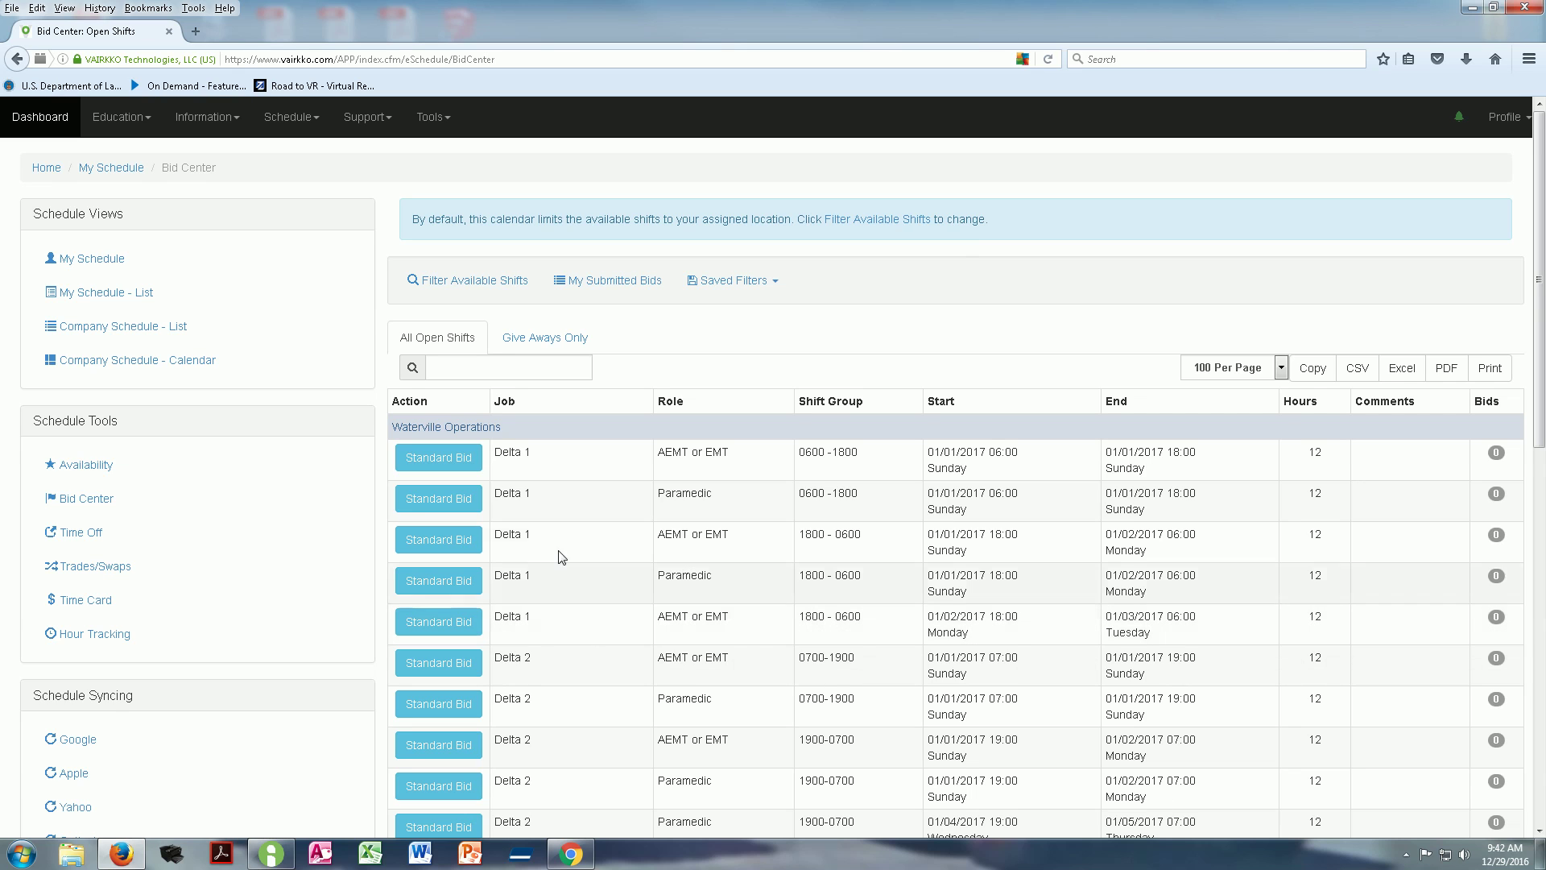
Open the Delta 1 Paramedic 0600-1800 shift on 01/01/2017 and check its crew, comments and trainees.
left_click(443, 503)
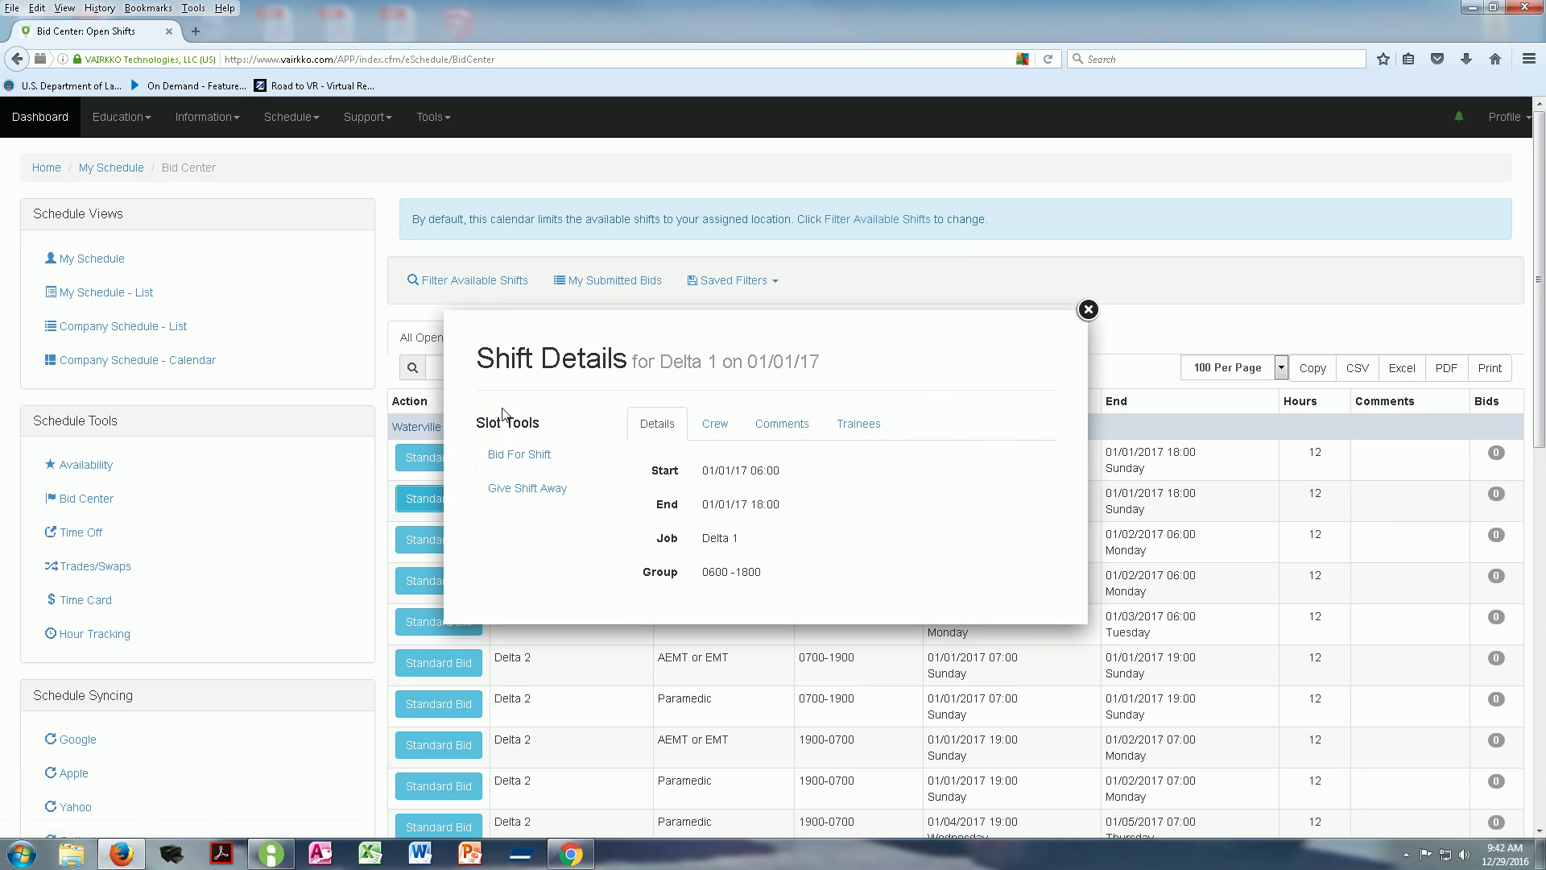
left_click(717, 429)
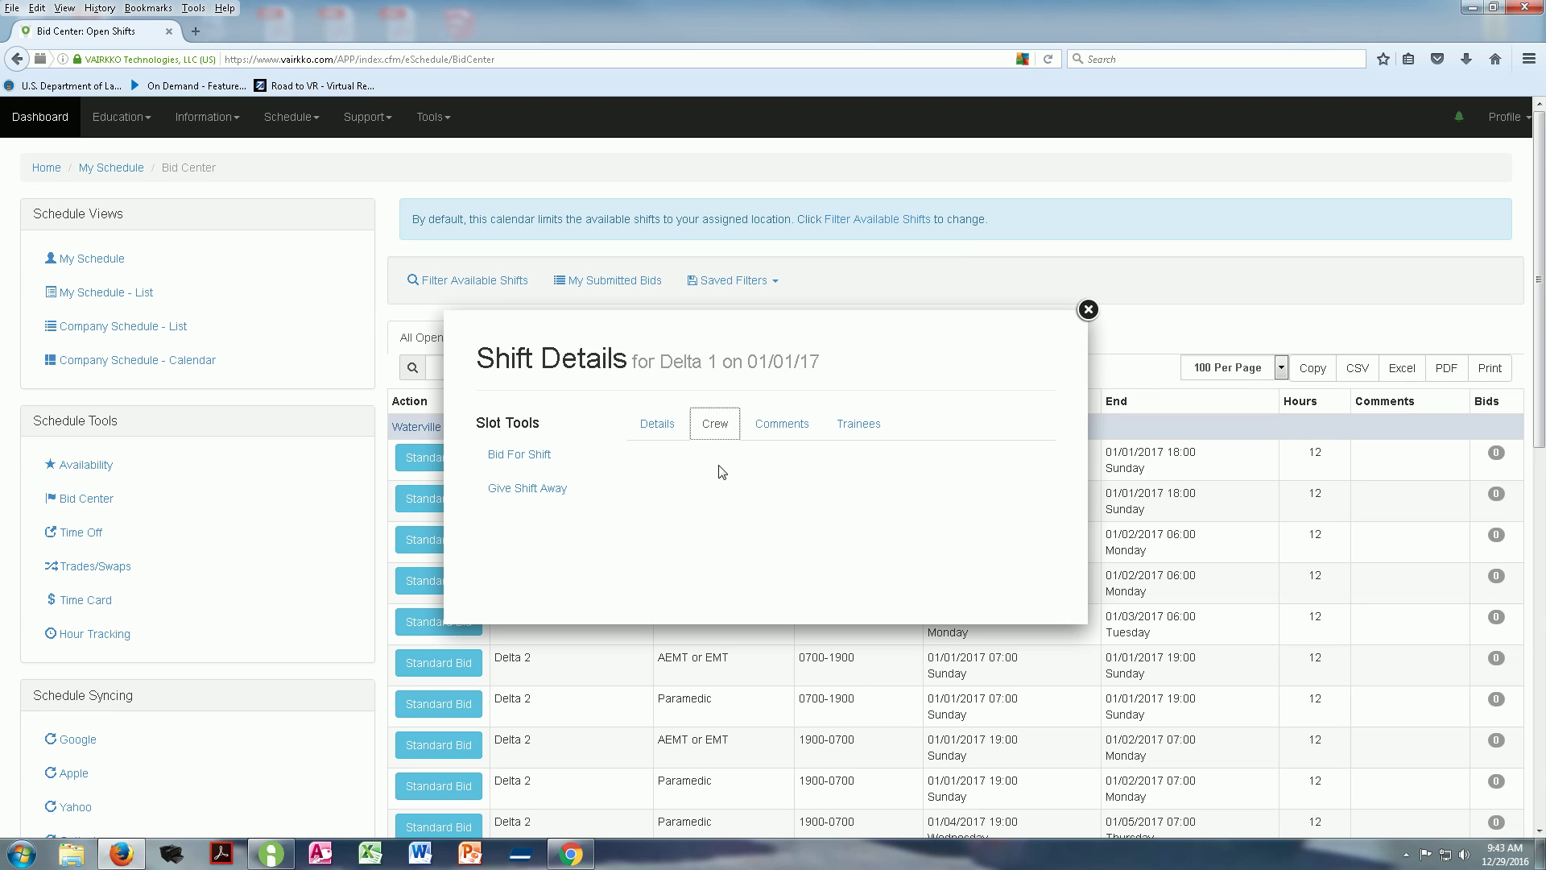
left_click(781, 429)
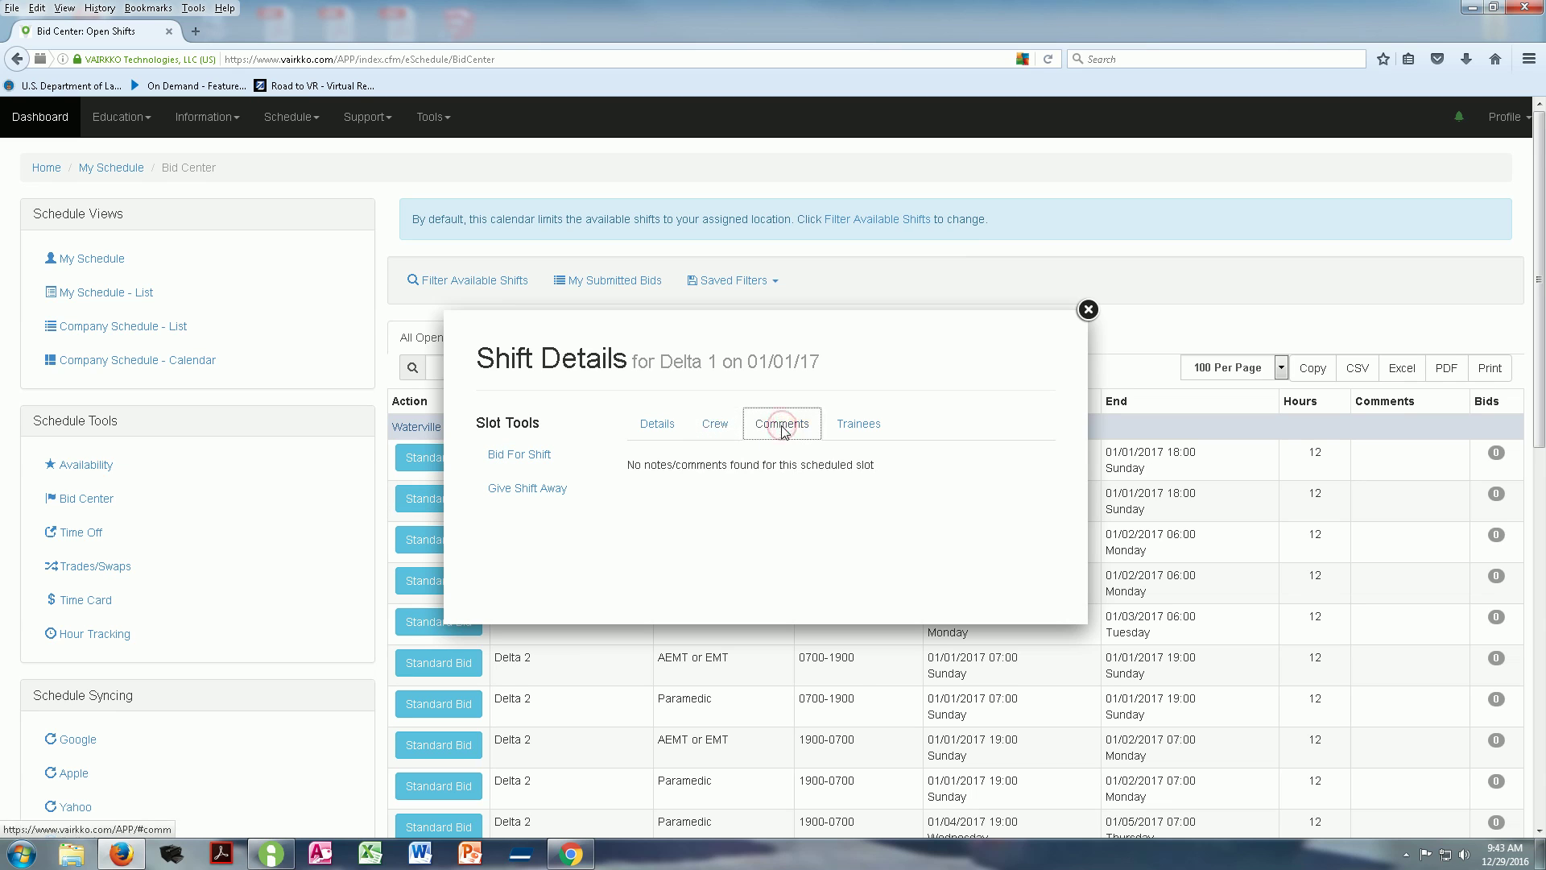
left_click(862, 427)
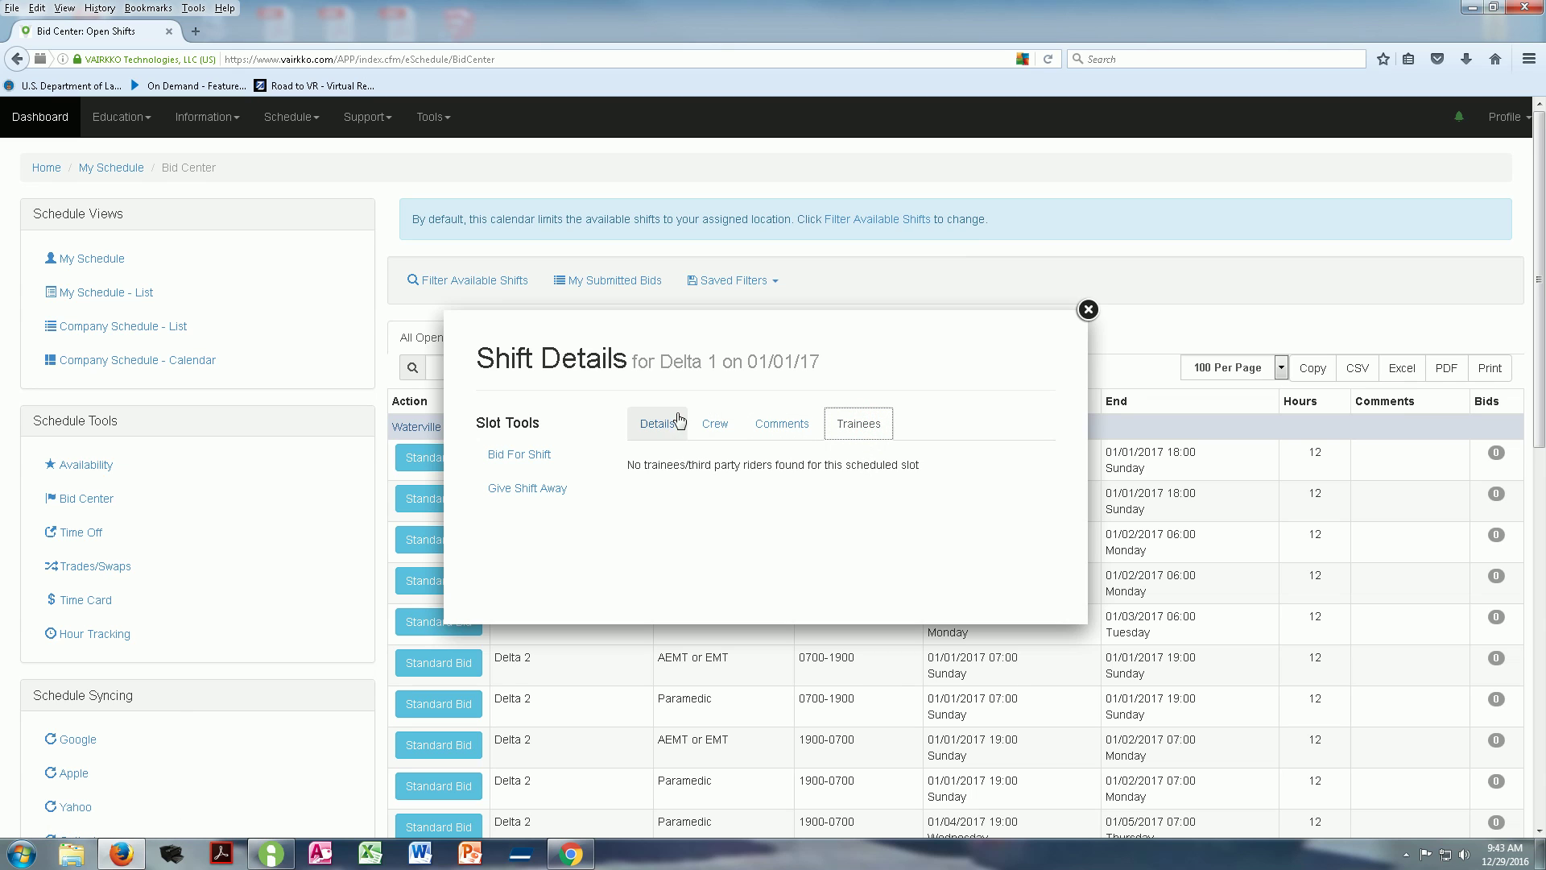
left_click(656, 423)
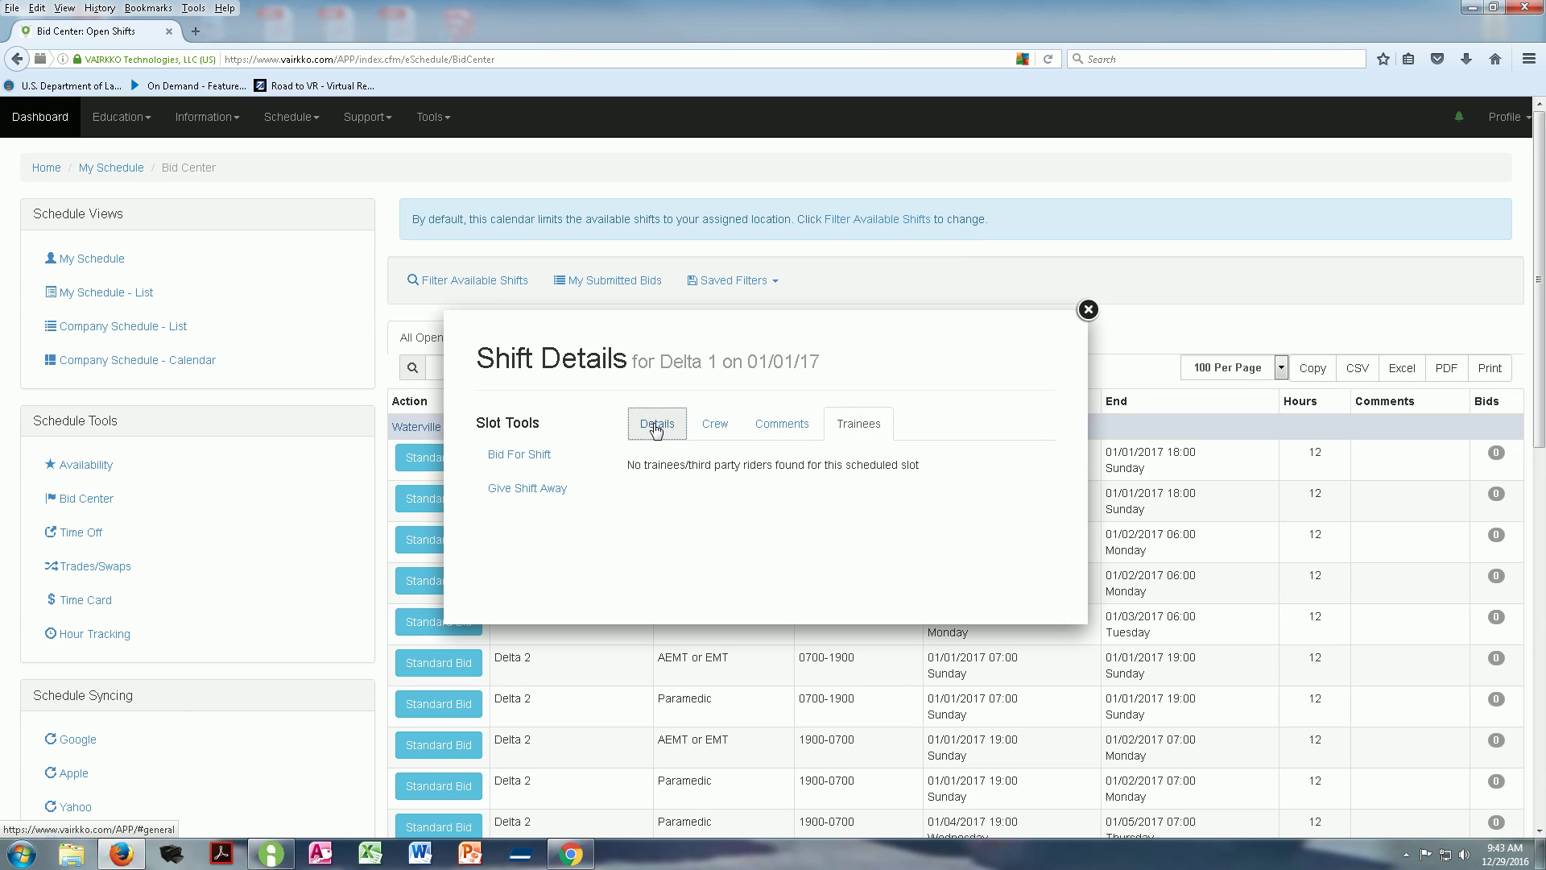
Submit a Full Shift bid without comments for the Delta 1 slot and return to the open shifts list.
left_click(505, 456)
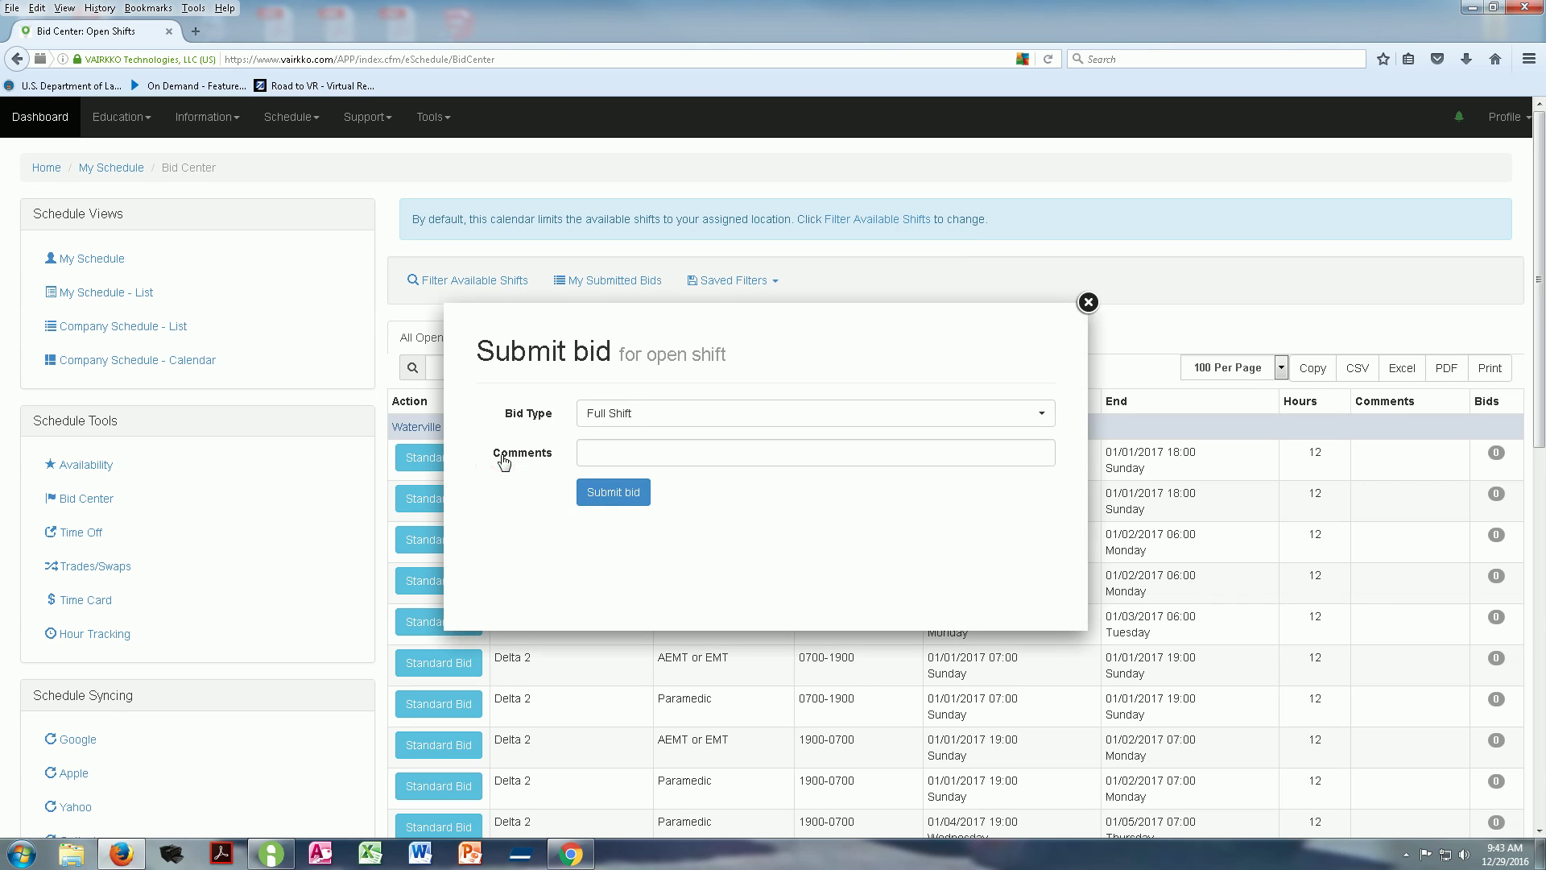
left_click(993, 417)
left_click(991, 415)
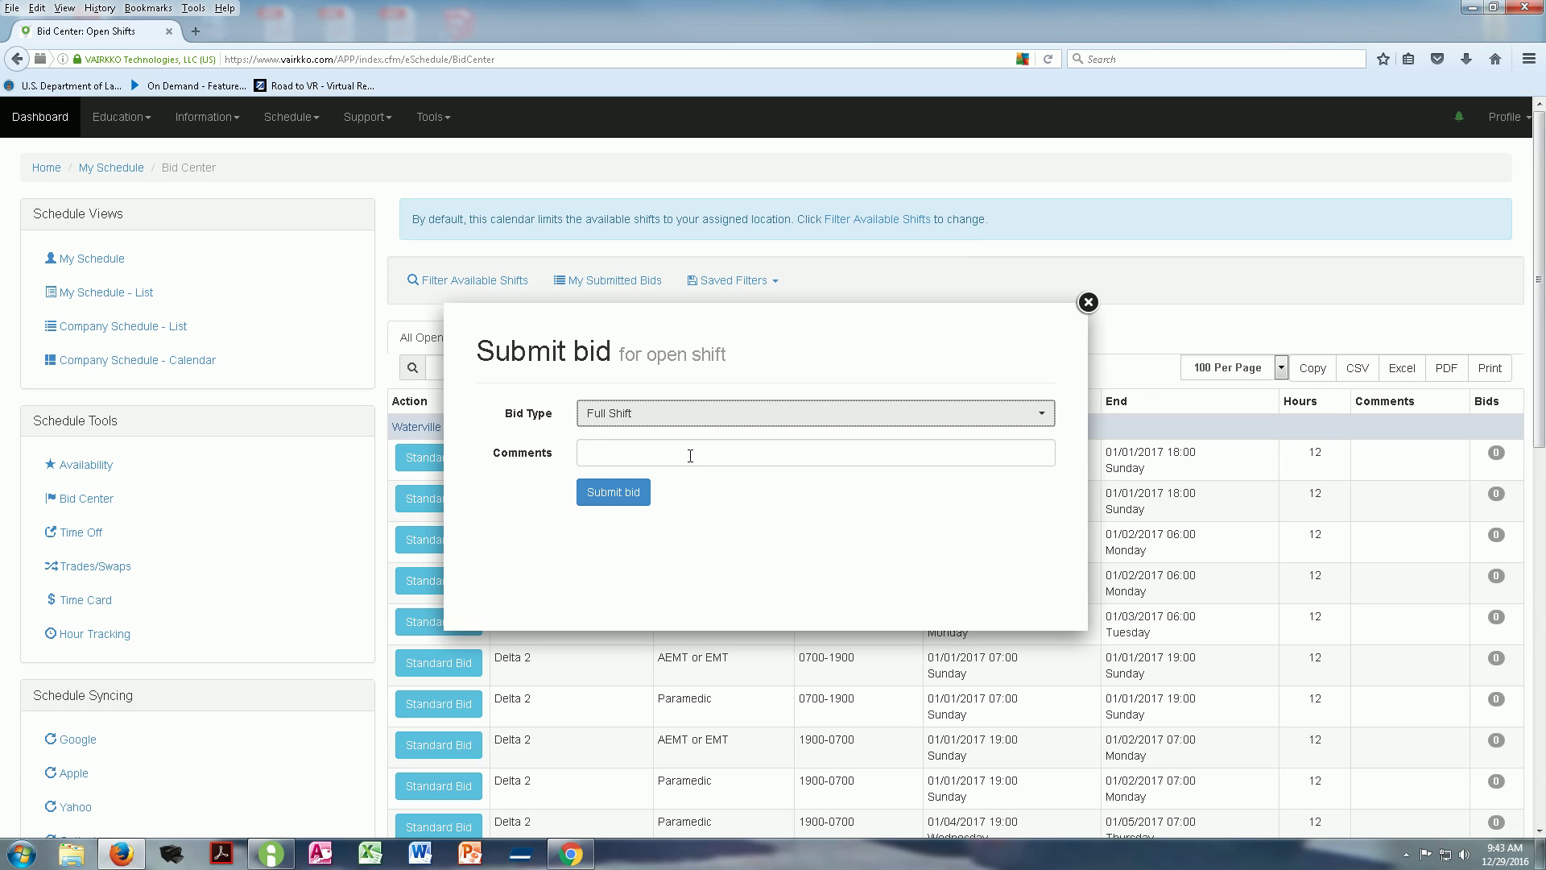
left_click(622, 490)
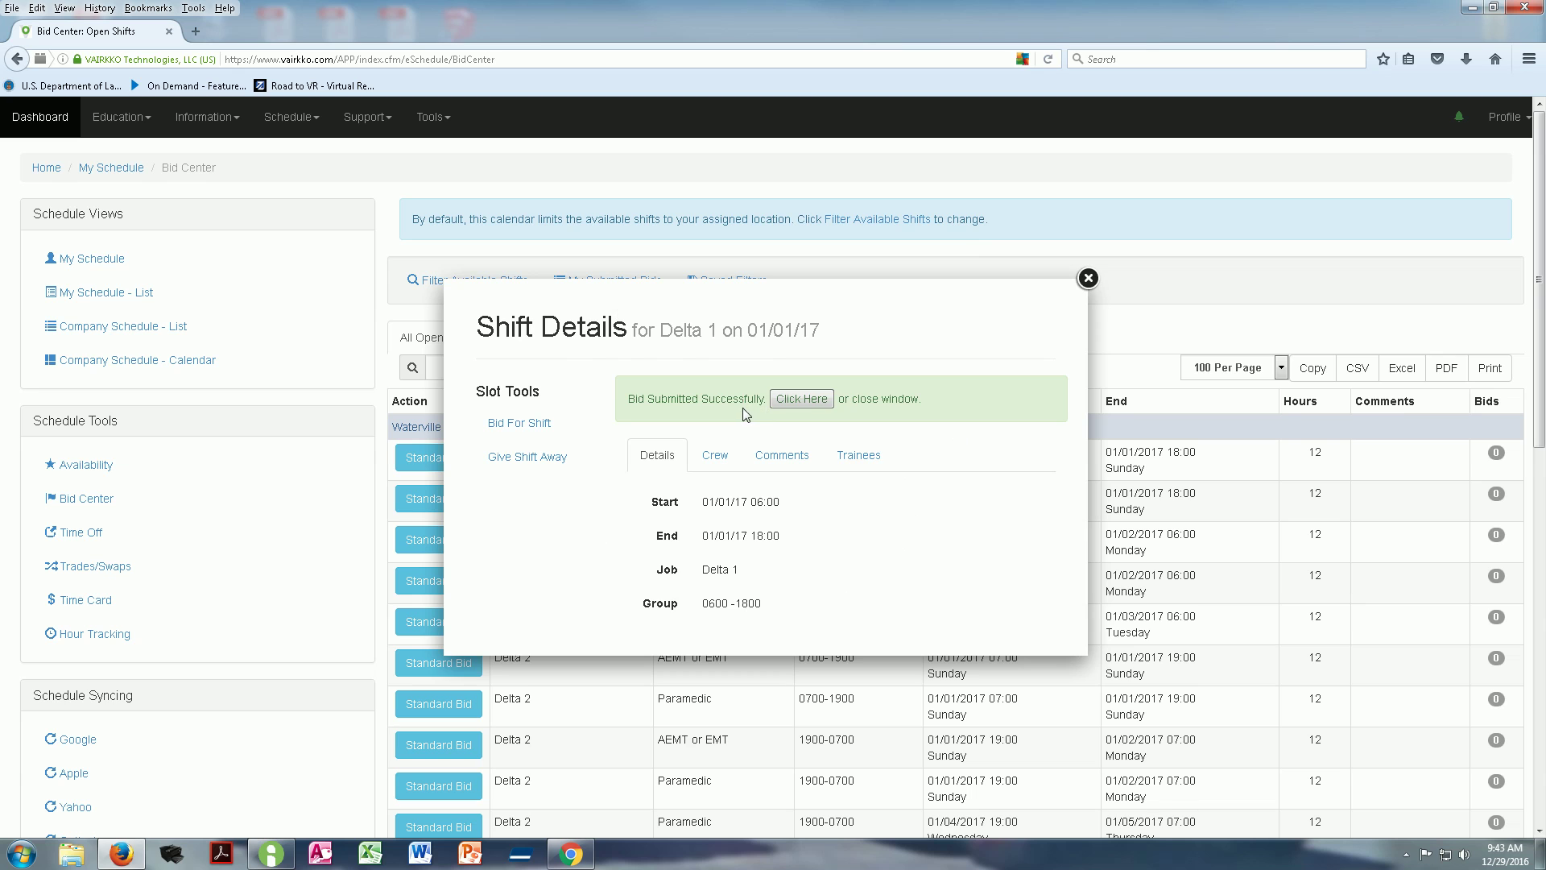
left_click(797, 399)
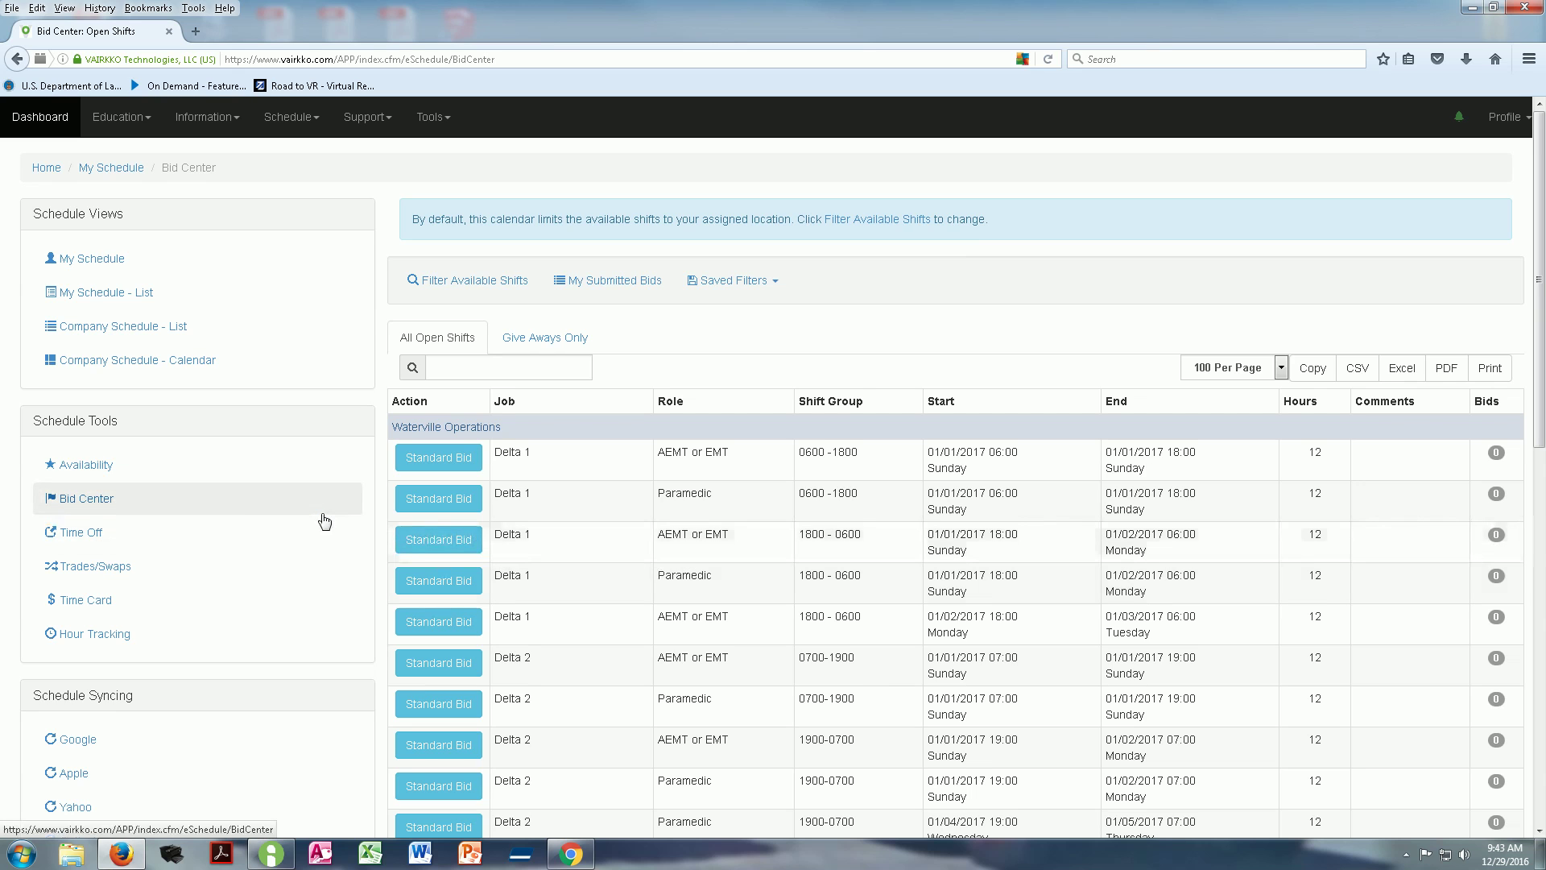
Start a new availability submission, show January 2017 in the calendar and select Monday, January 2.
left_click(100, 472)
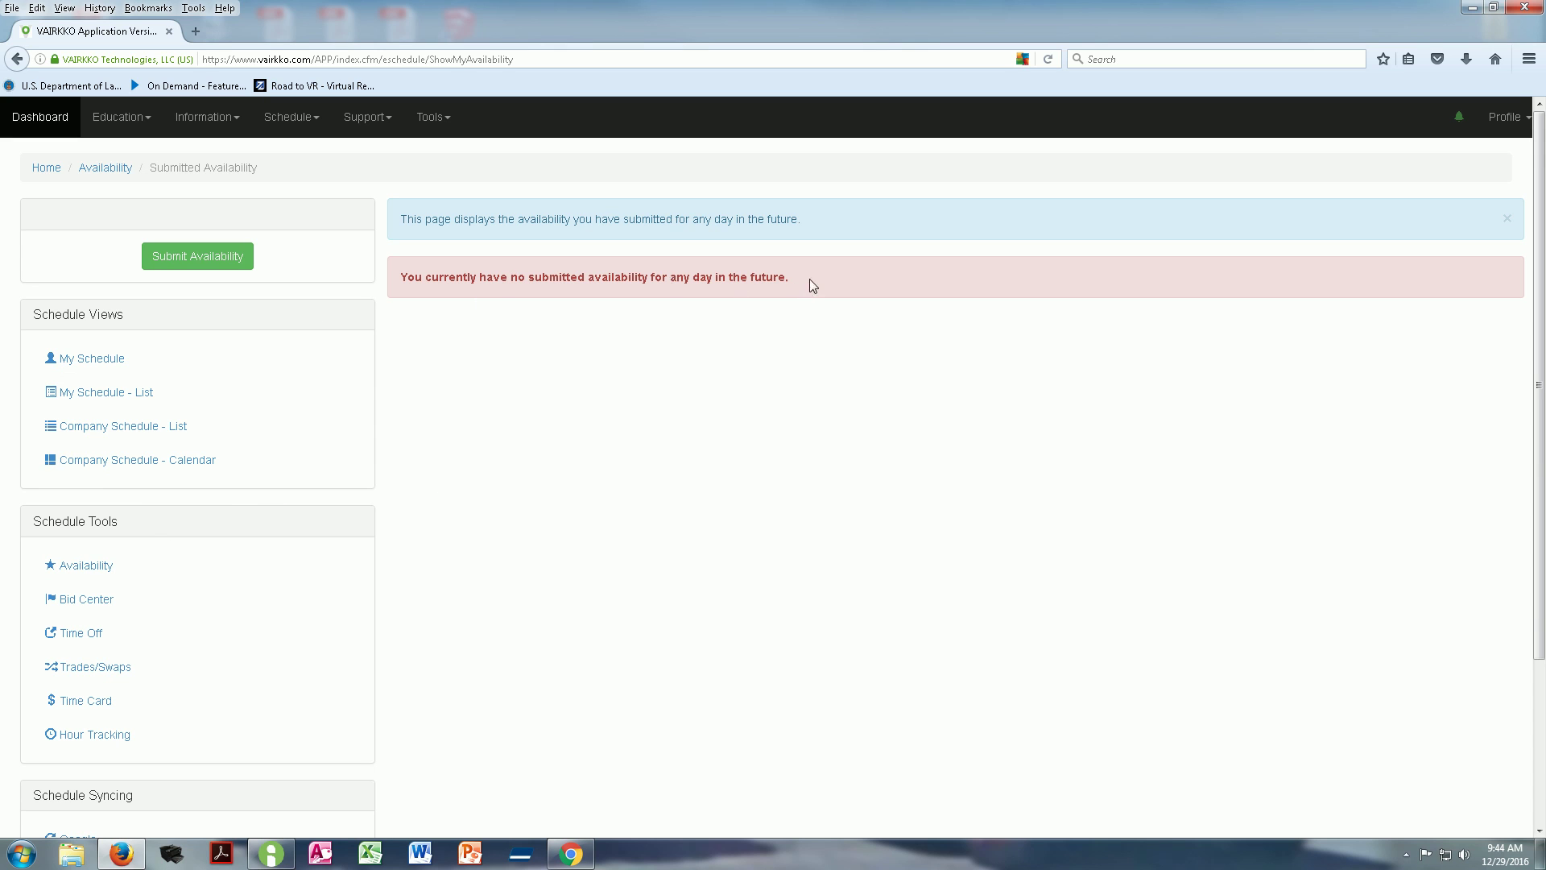
left_click(198, 256)
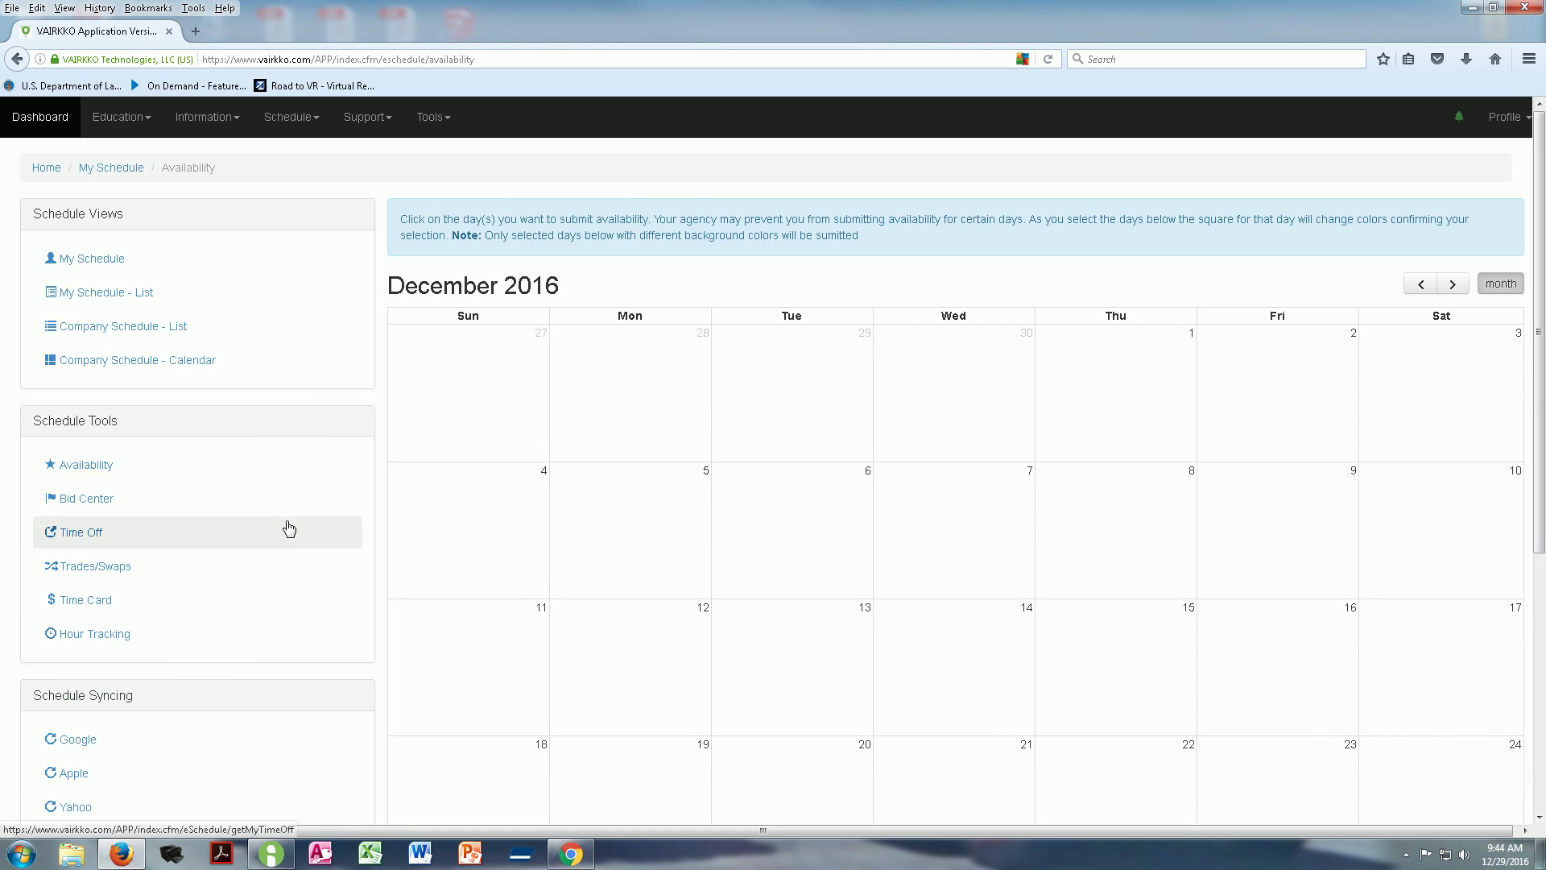
left_click(1452, 283)
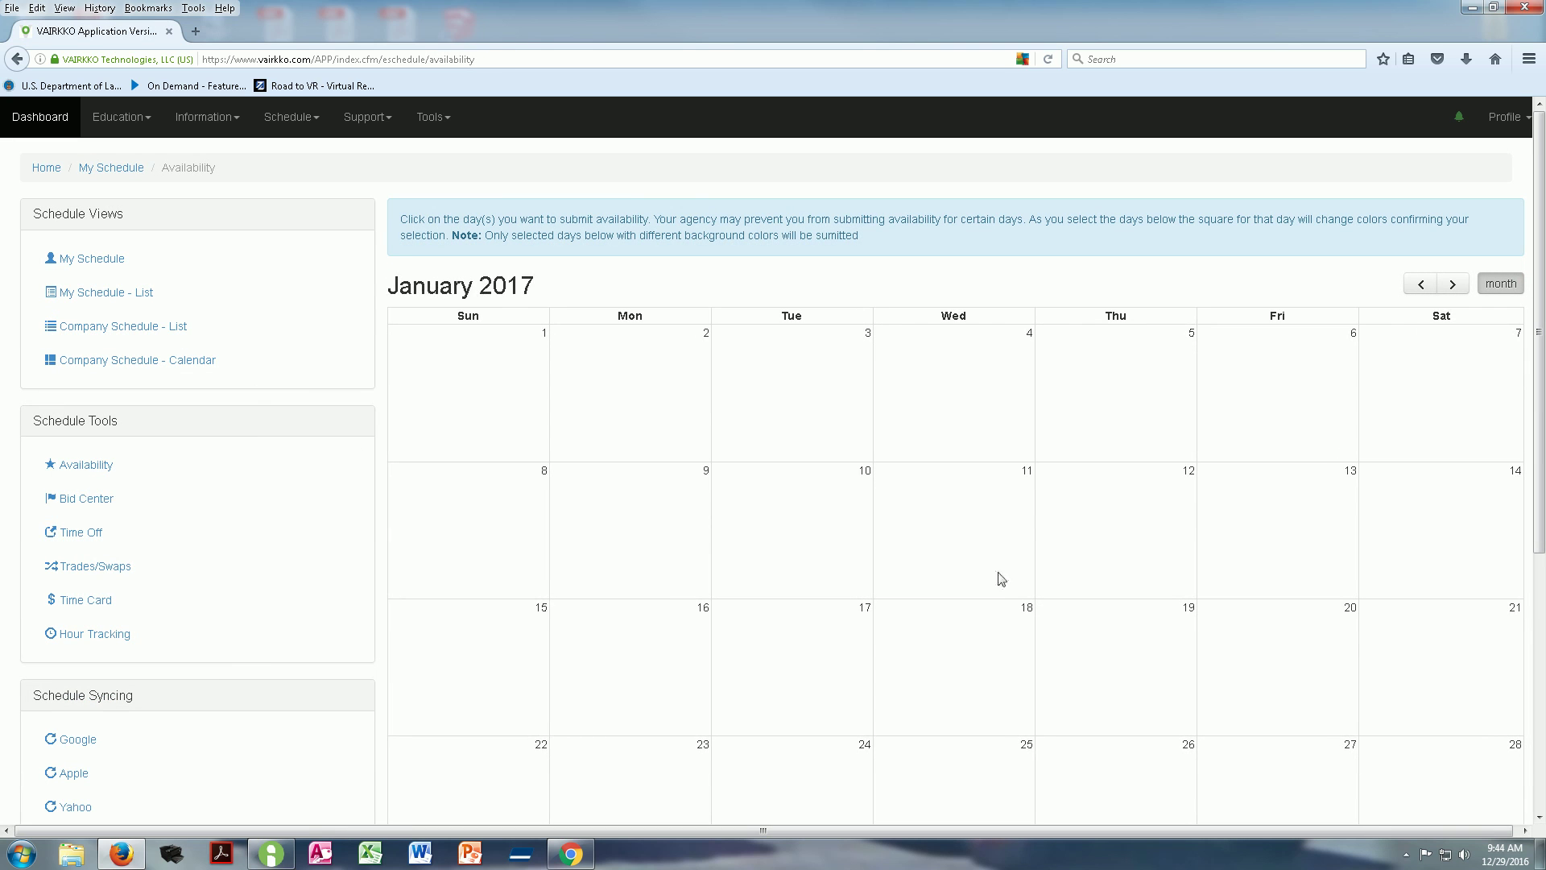
left_click(636, 374)
Select January 3 through 7 as additional available days, and deselect those five days again.
left_click(809, 397)
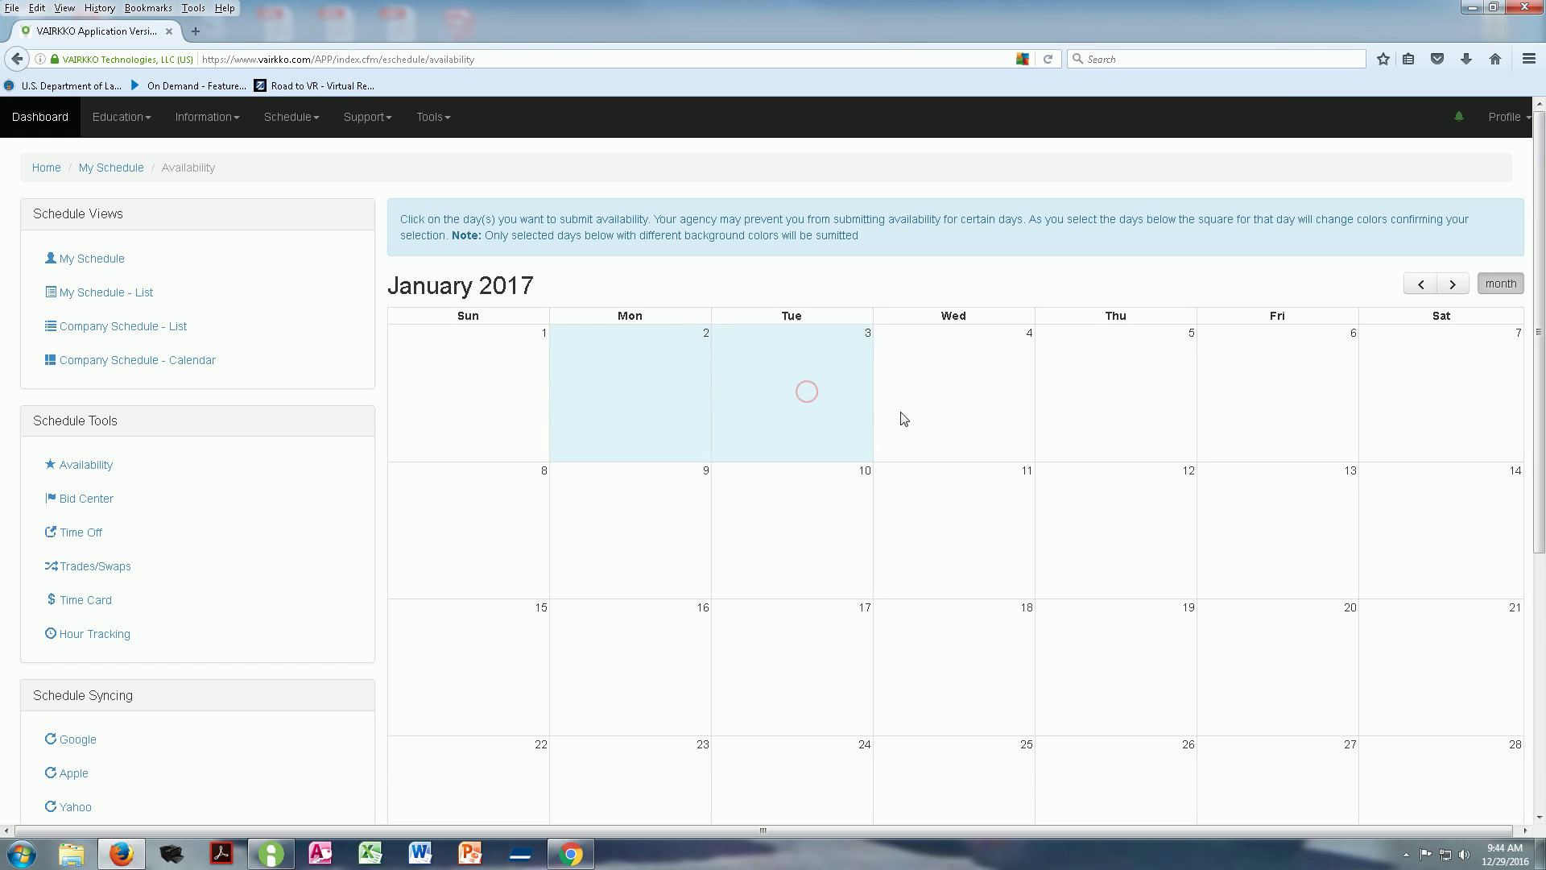
left_click(932, 392)
left_click(1125, 394)
left_click(1278, 385)
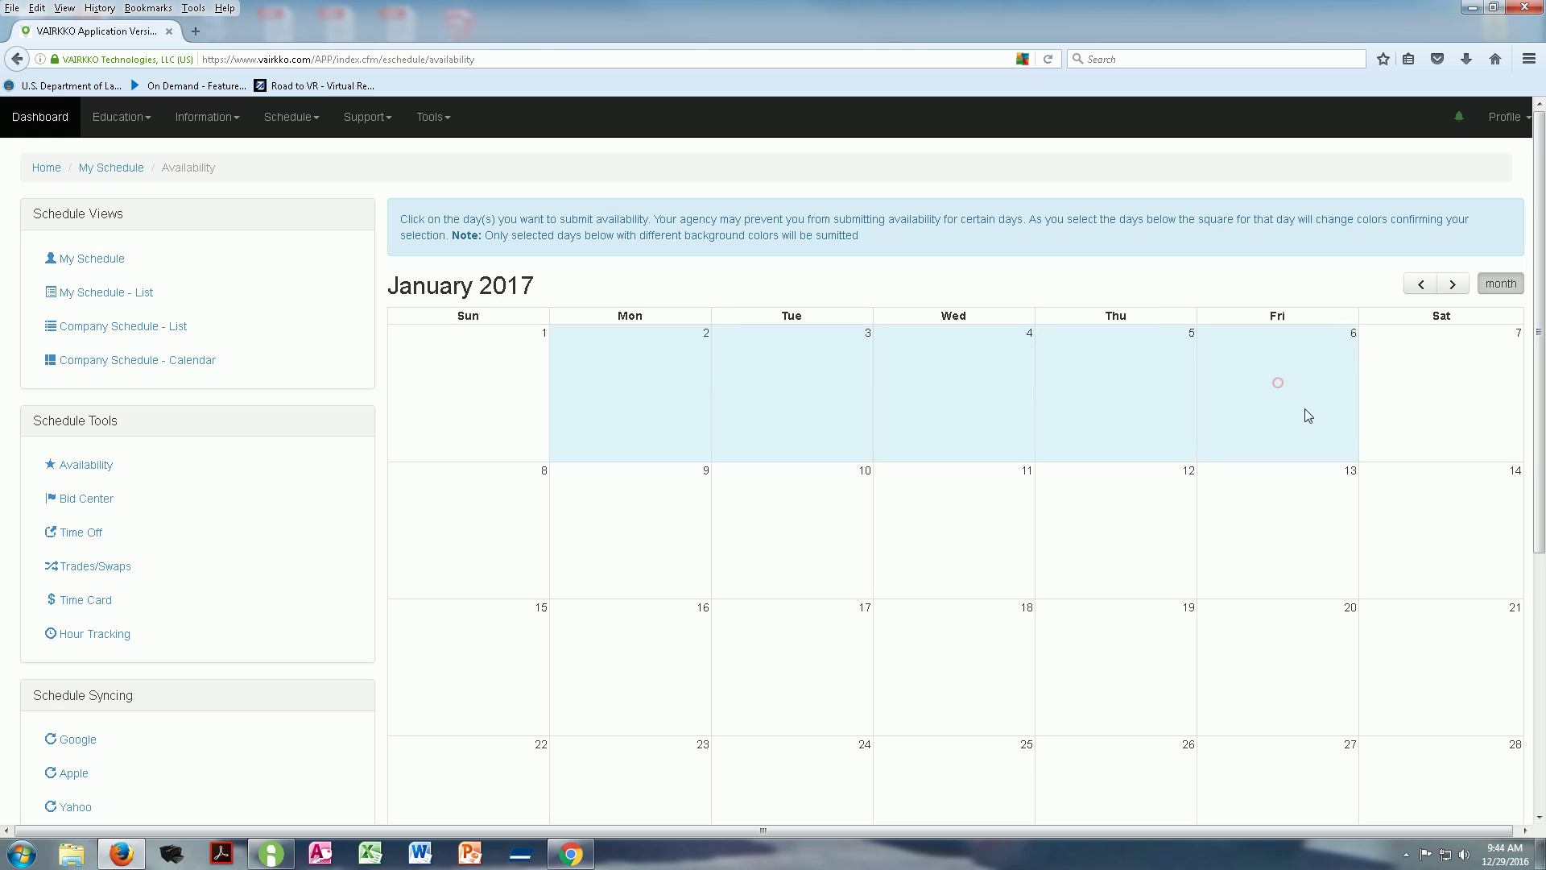
left_click(1422, 387)
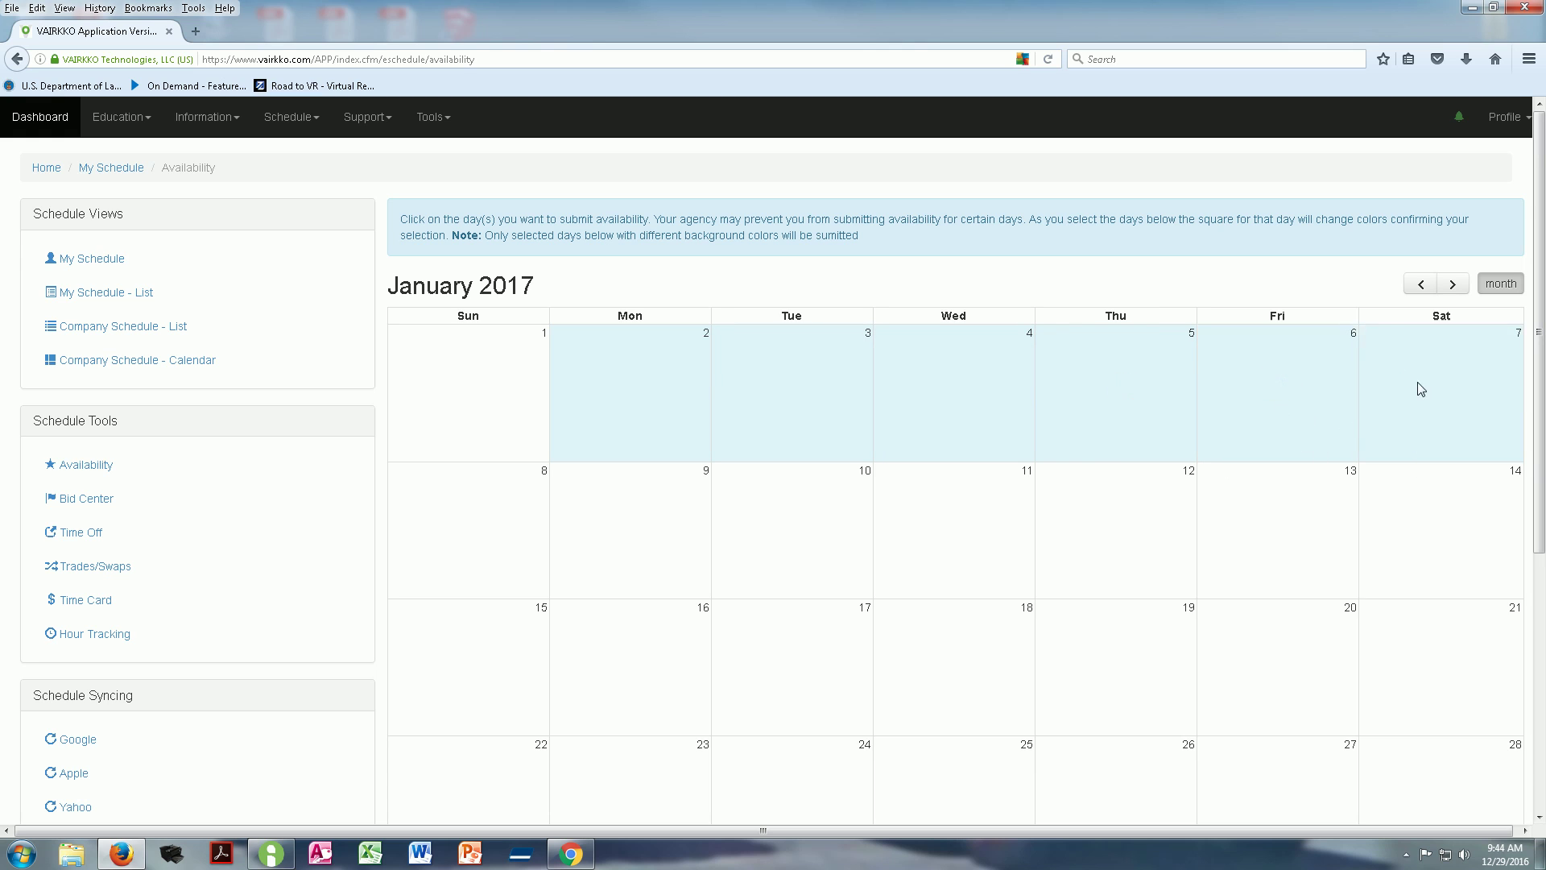
left_click(1421, 387)
left_click(1275, 387)
left_click(1111, 385)
left_click(956, 384)
left_click(814, 385)
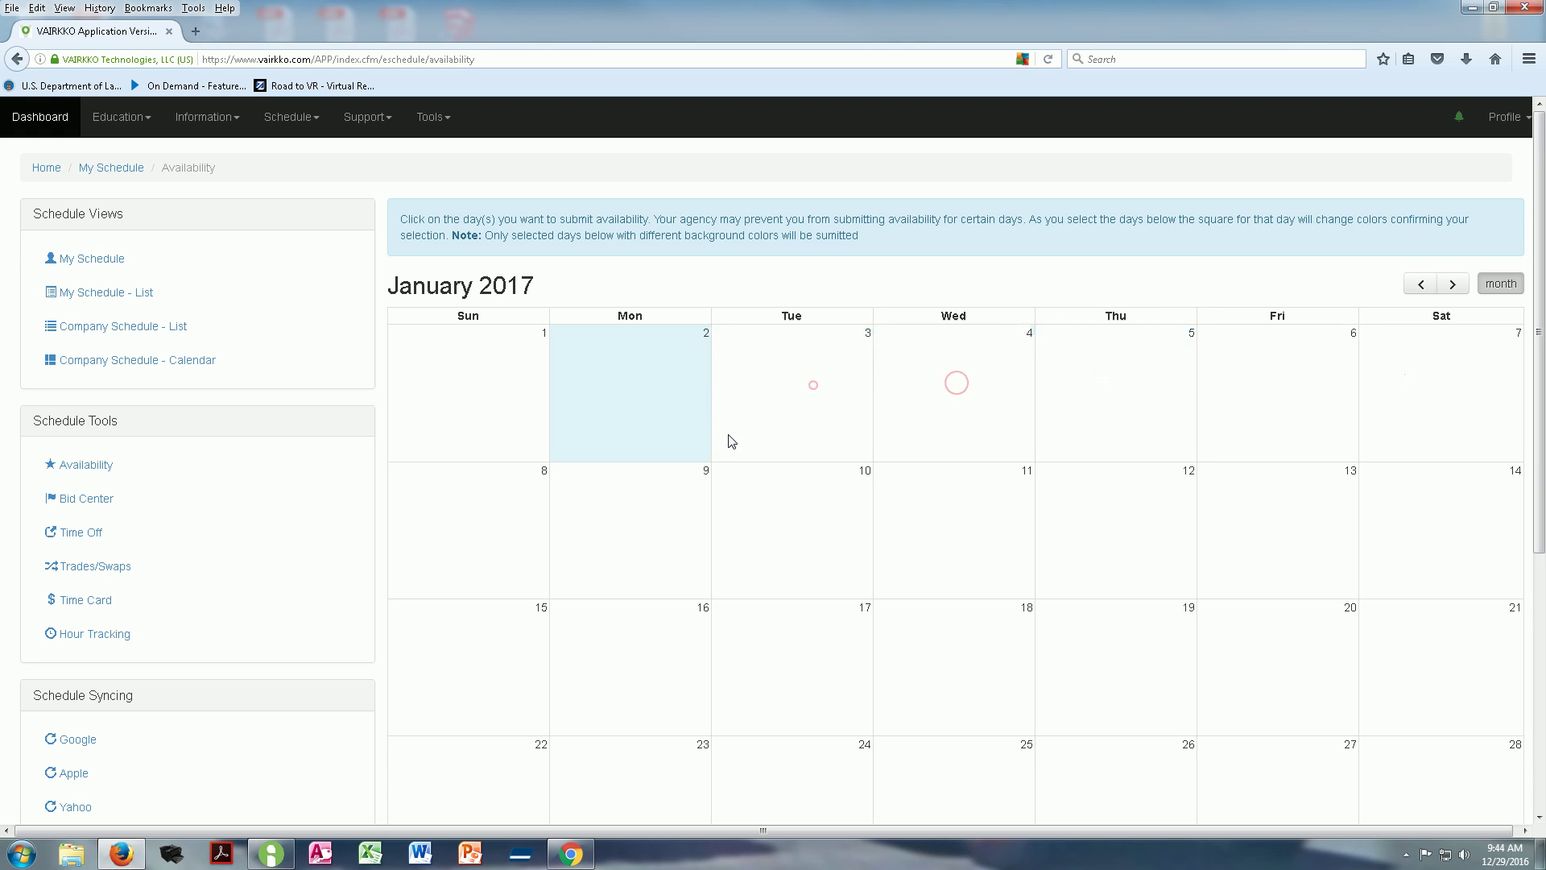
Add January 10, 18, 24 and February 1 to the selected availability days and submit the selected days.
left_click(764, 534)
left_click(939, 662)
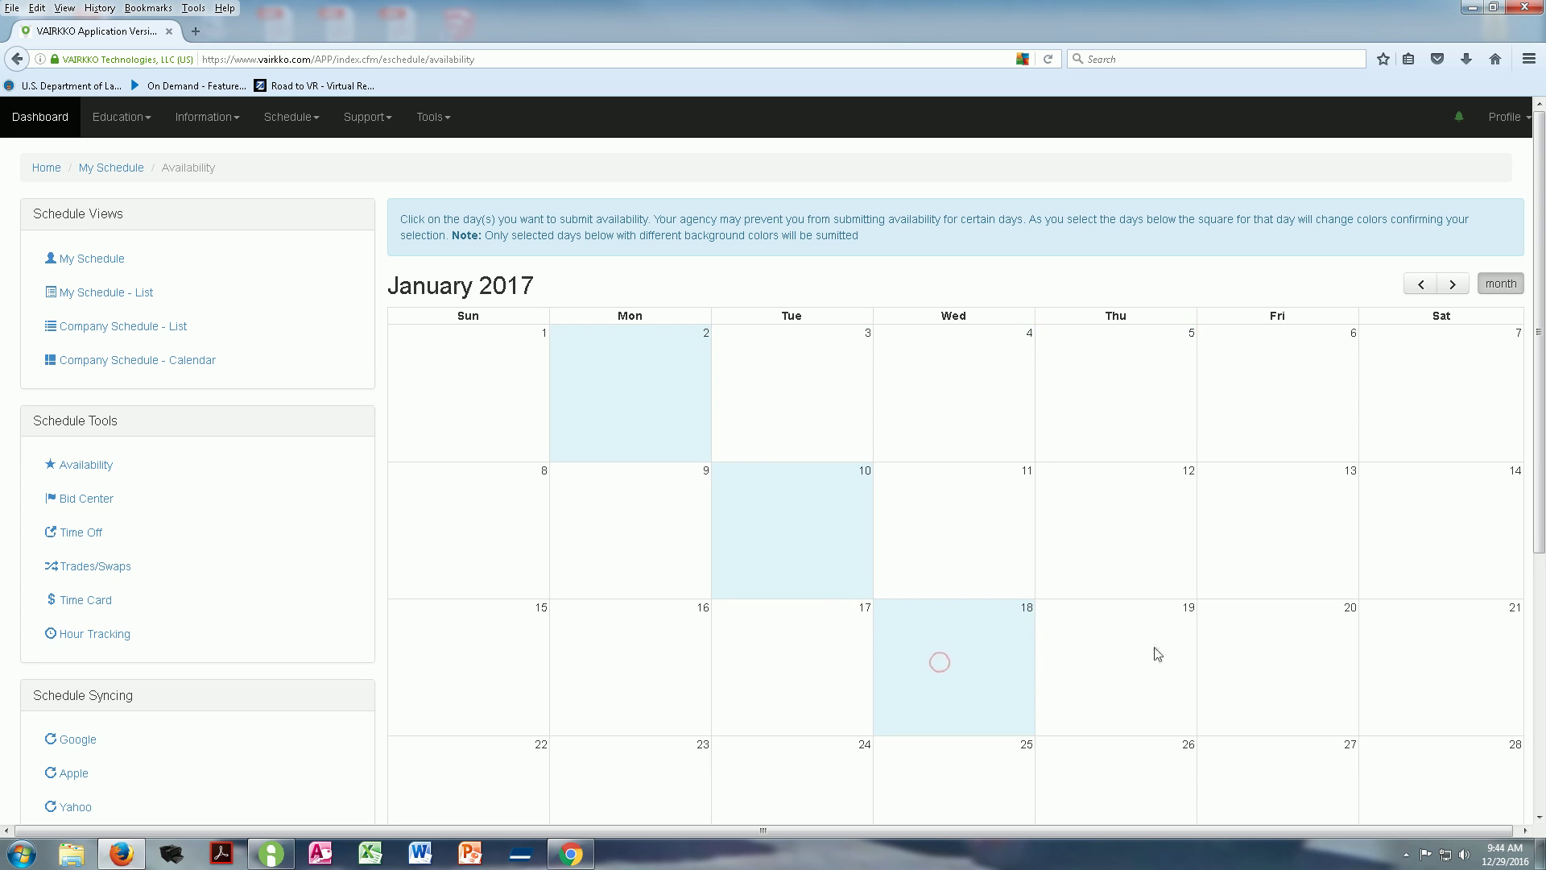
scroll(1163, 614, "down", 4)
left_click(775, 604)
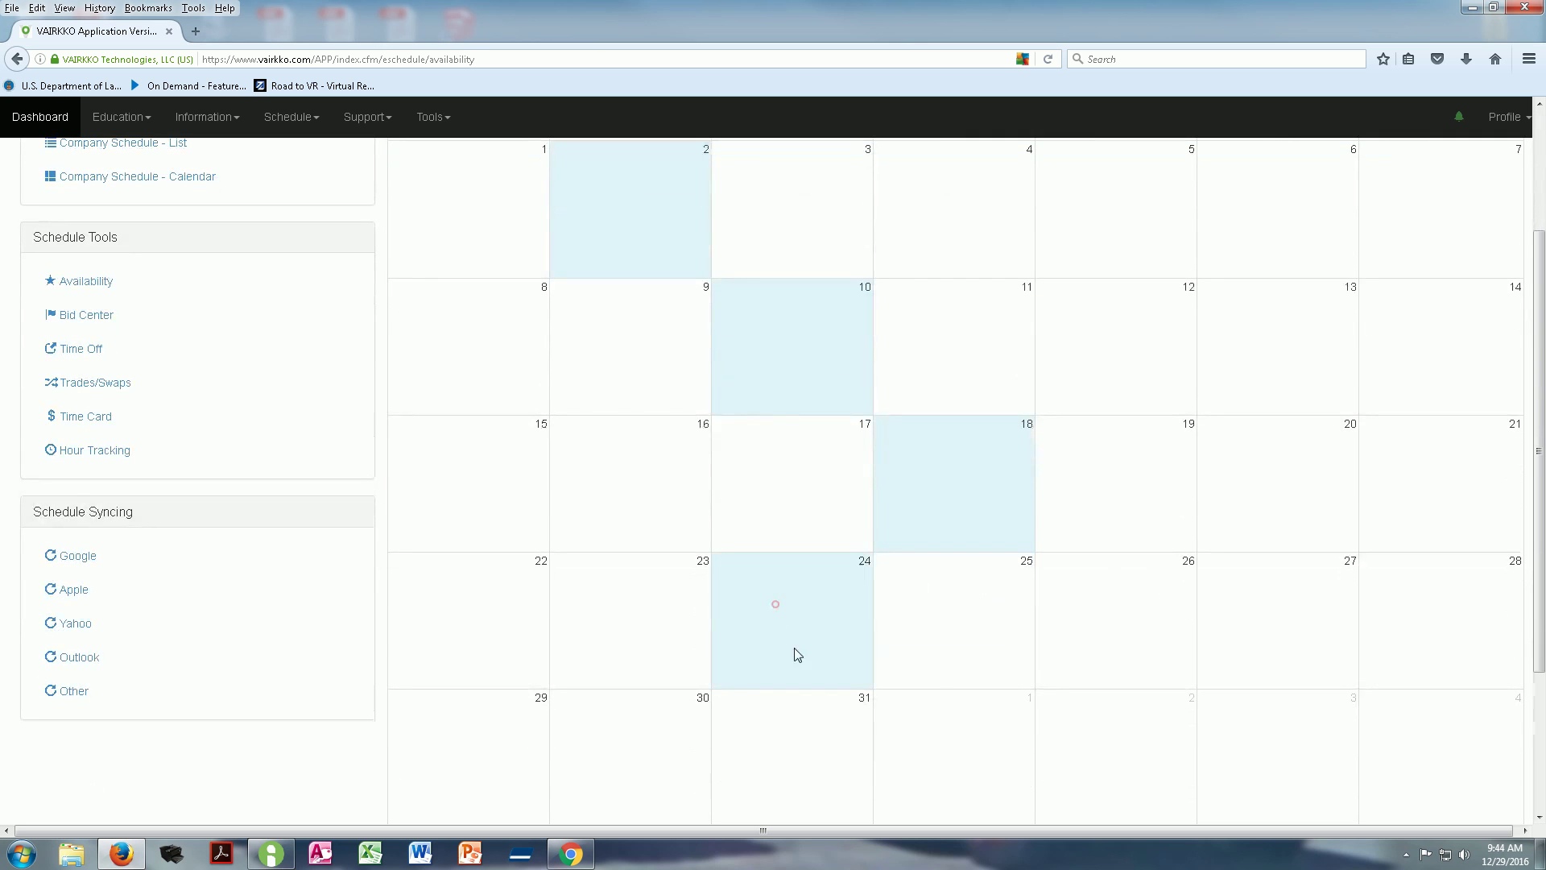
left_click(939, 732)
scroll(1114, 545, "down", 5)
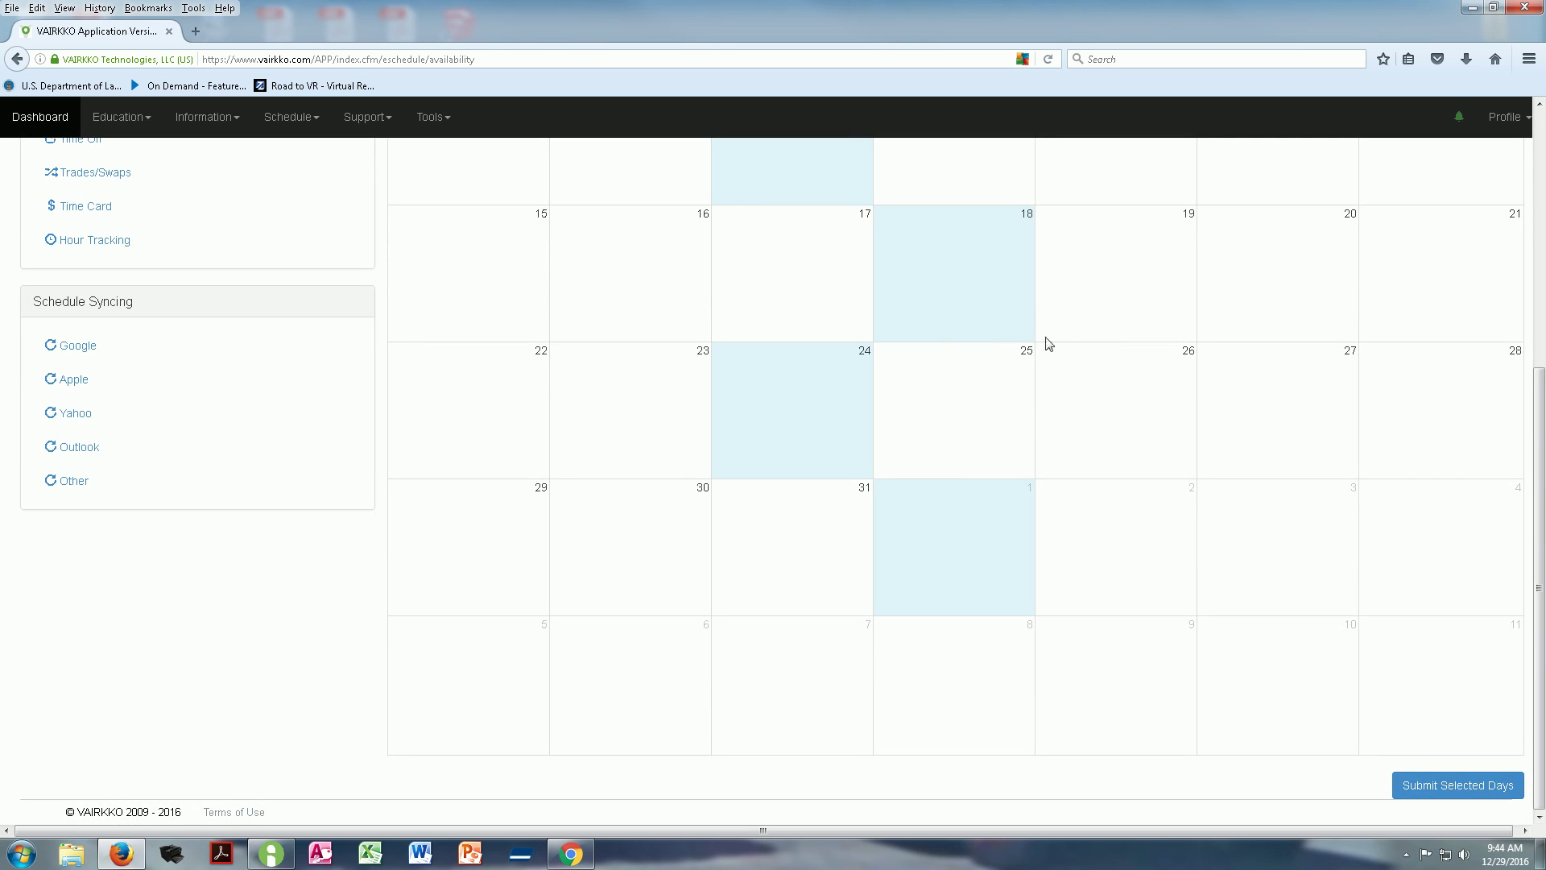
left_click(1478, 788)
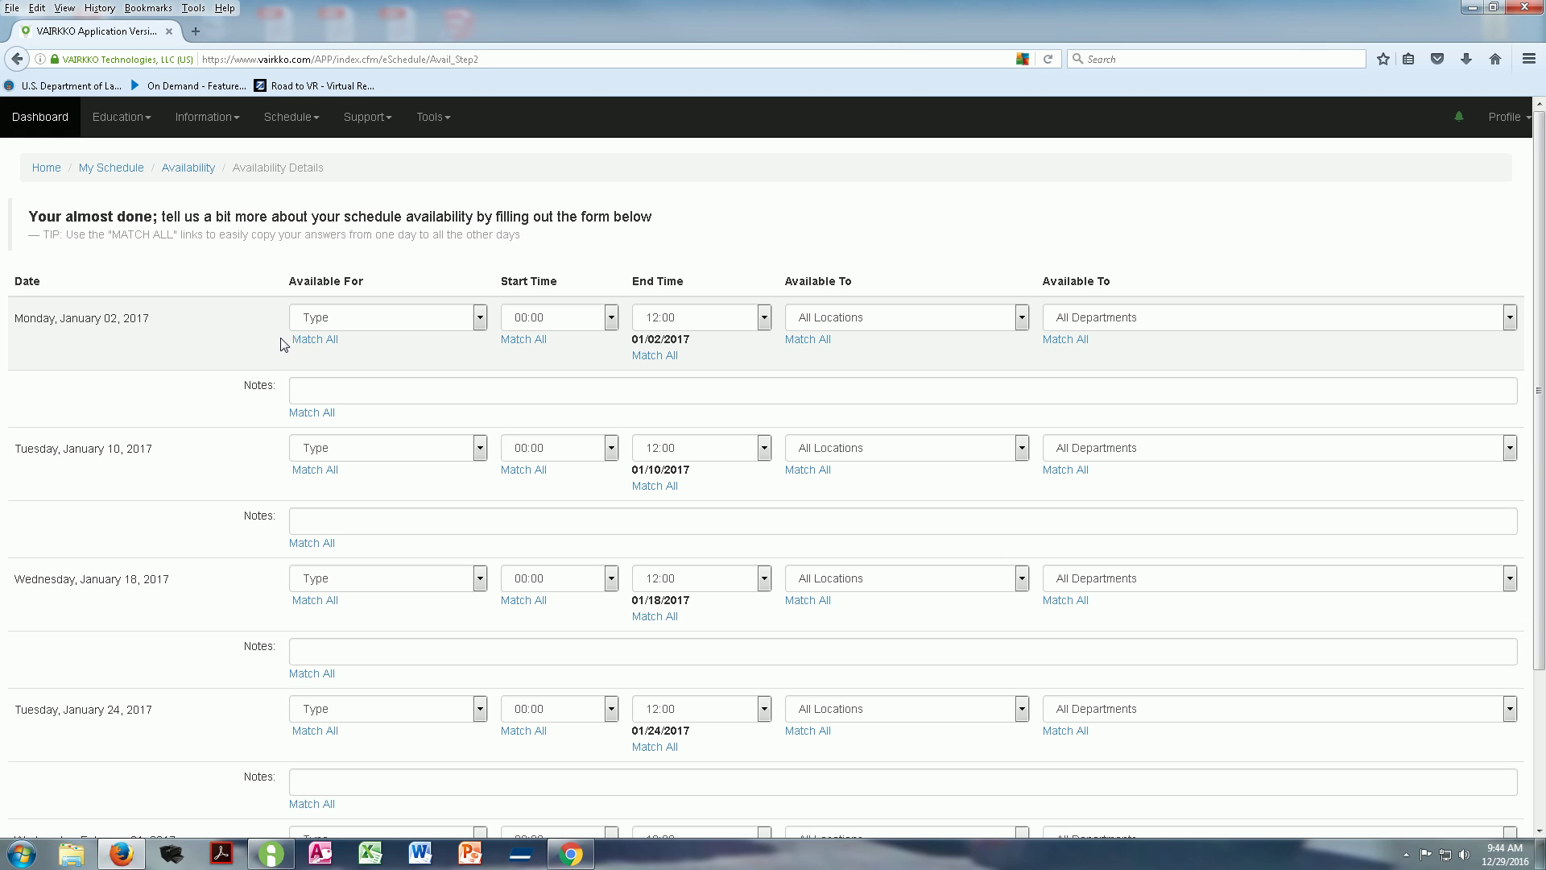
Set Available For to Full day on January 2 and match it to all the other selected days.
left_click(480, 318)
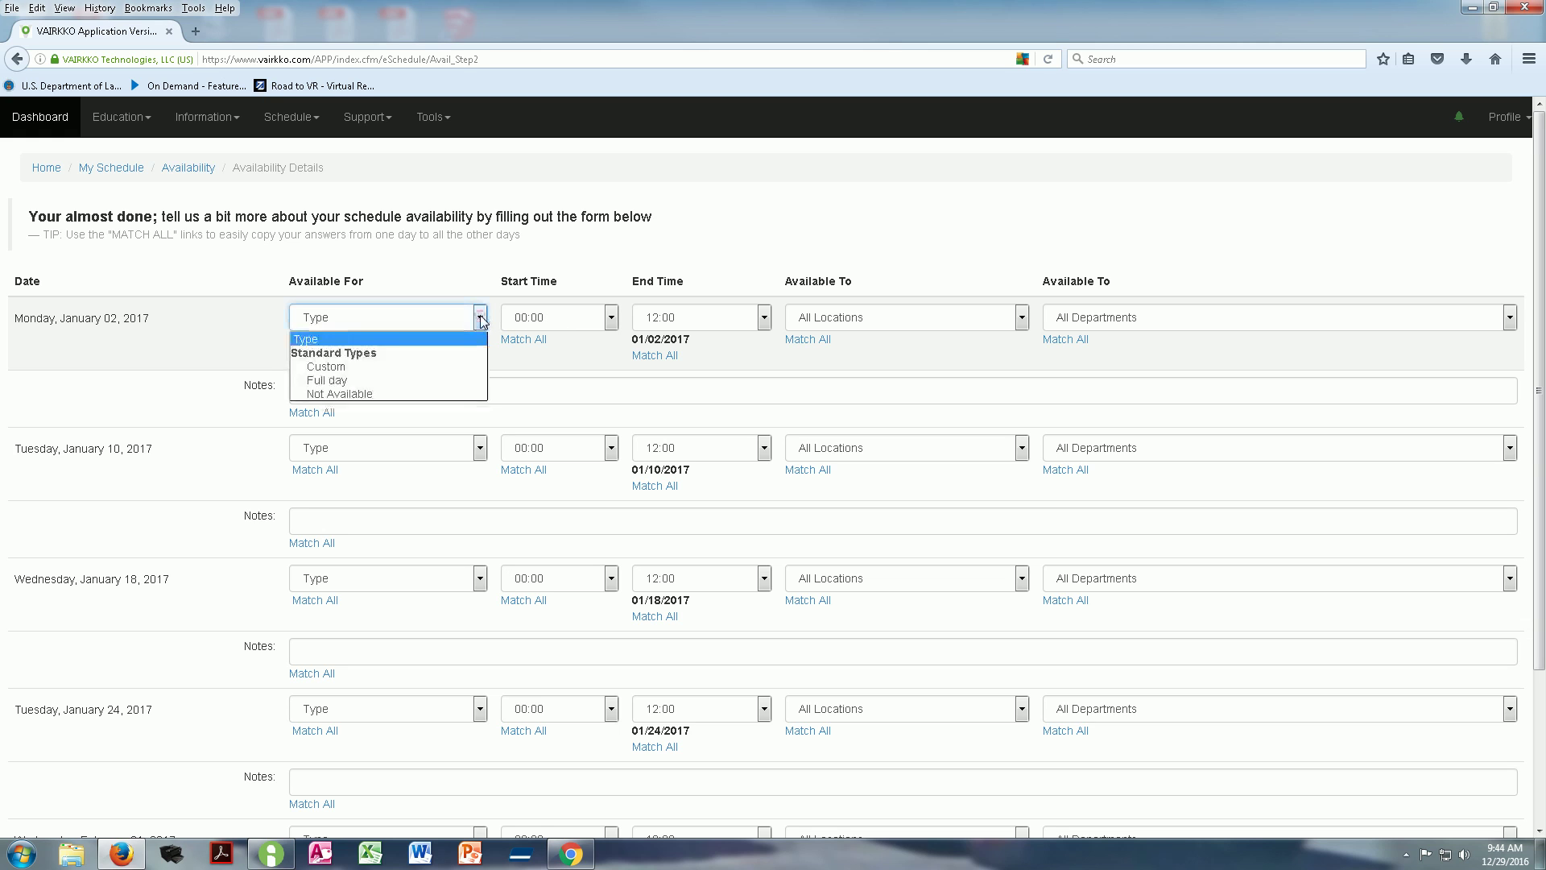
left_click(359, 381)
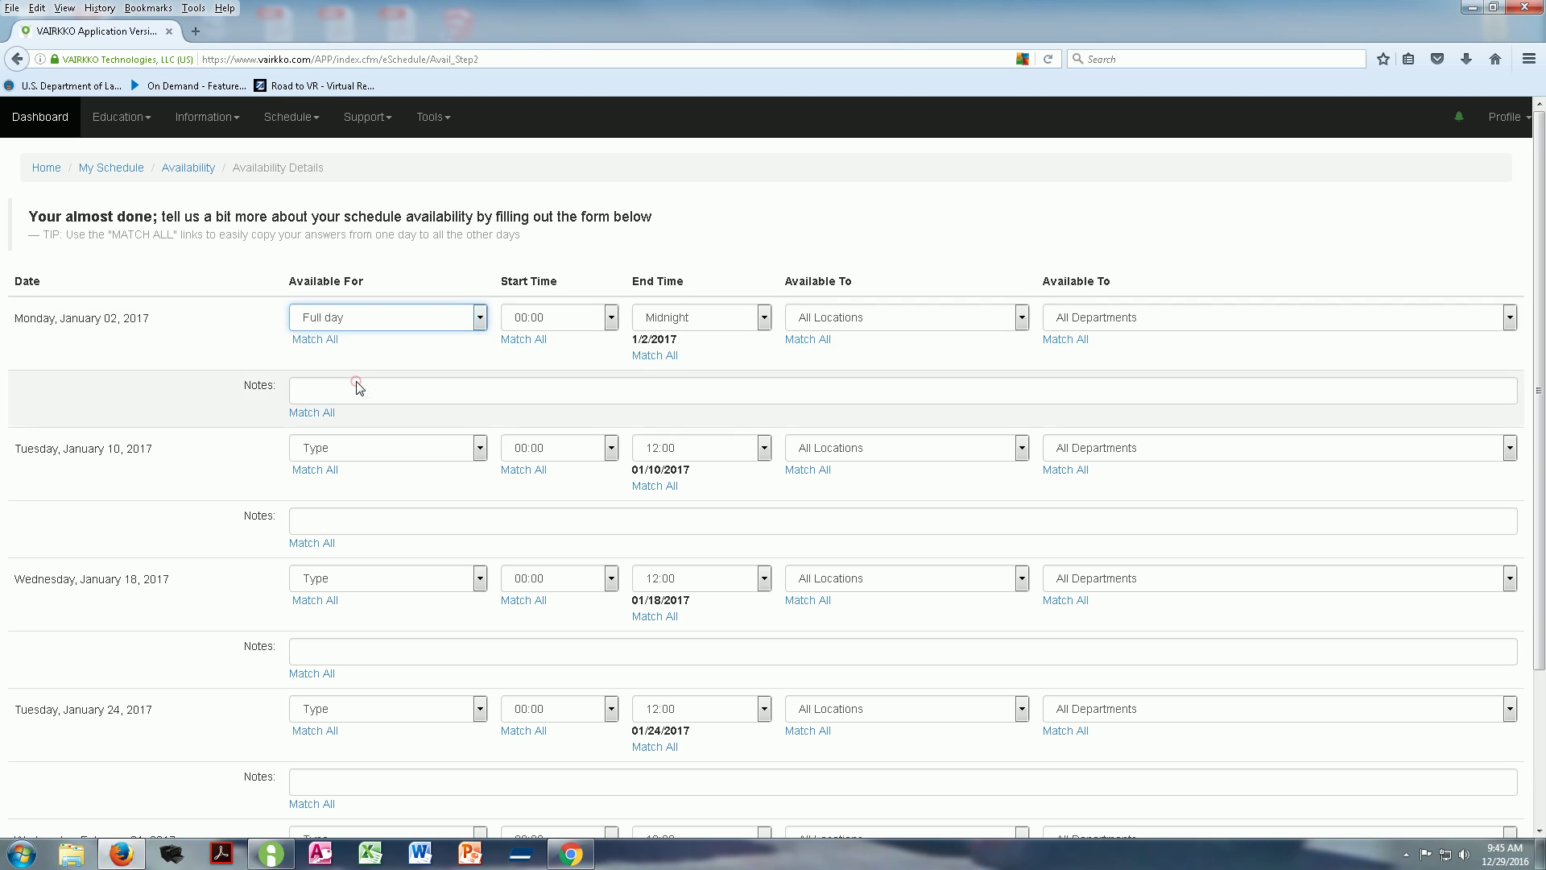
left_click(325, 345)
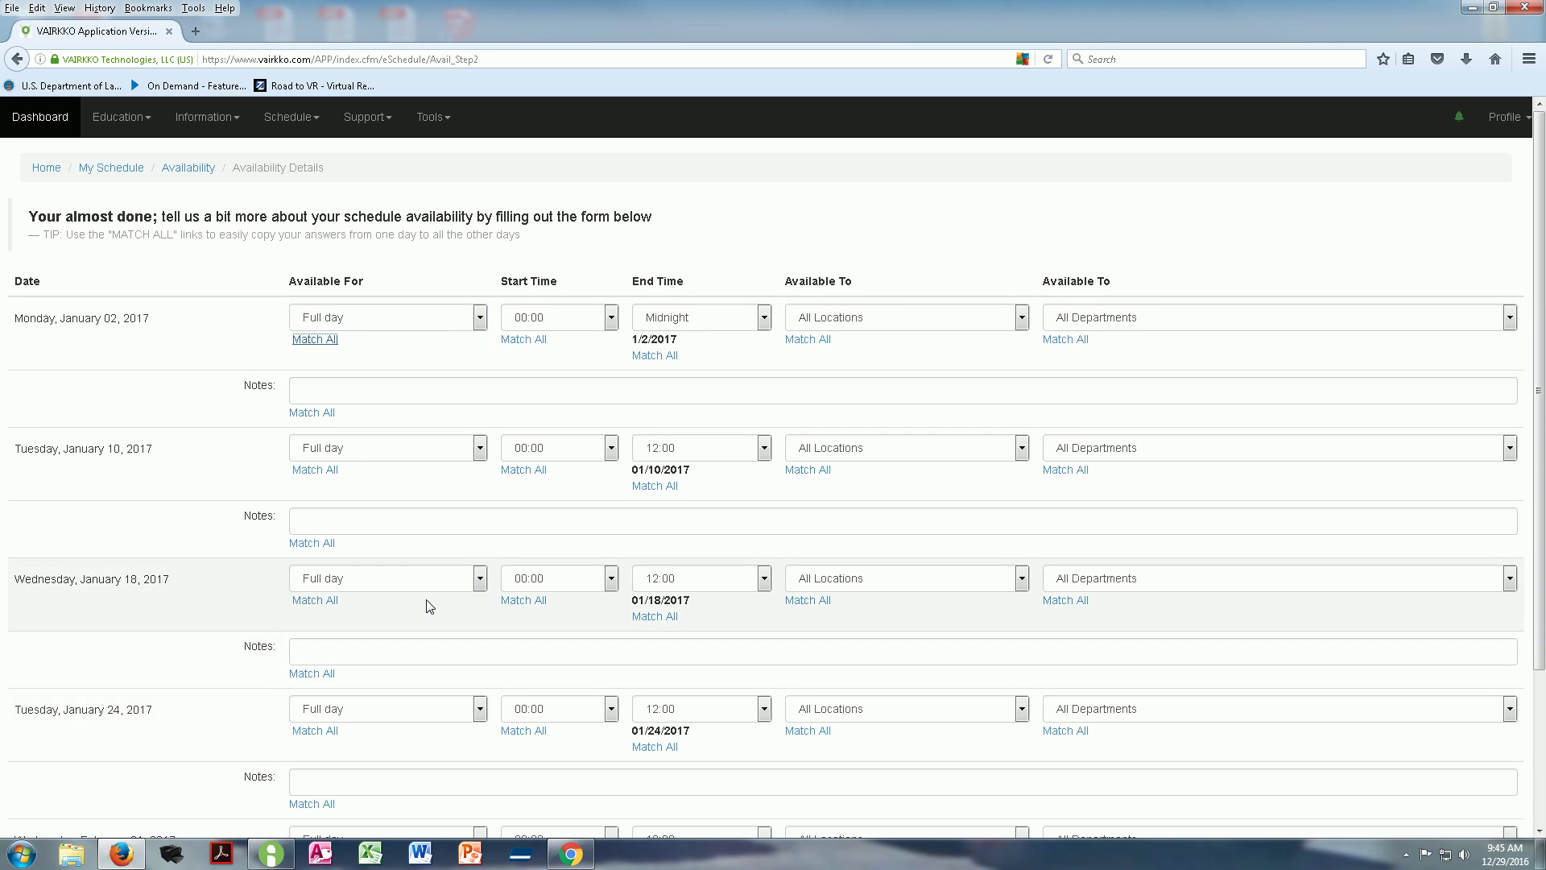
scroll(424, 600, "down", 3)
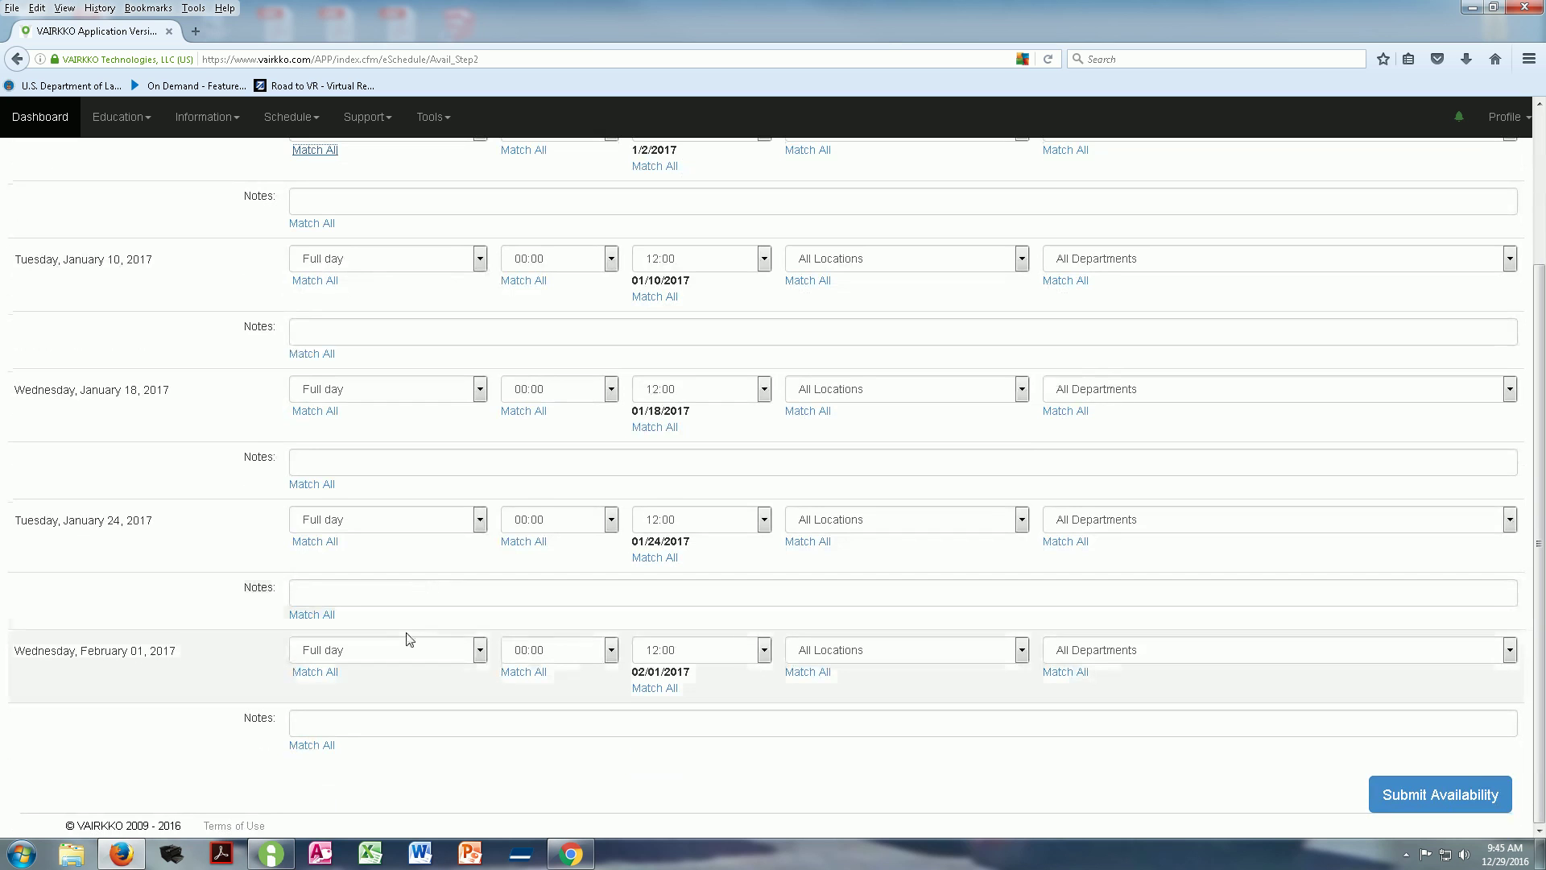
scroll(456, 594, "up", 3)
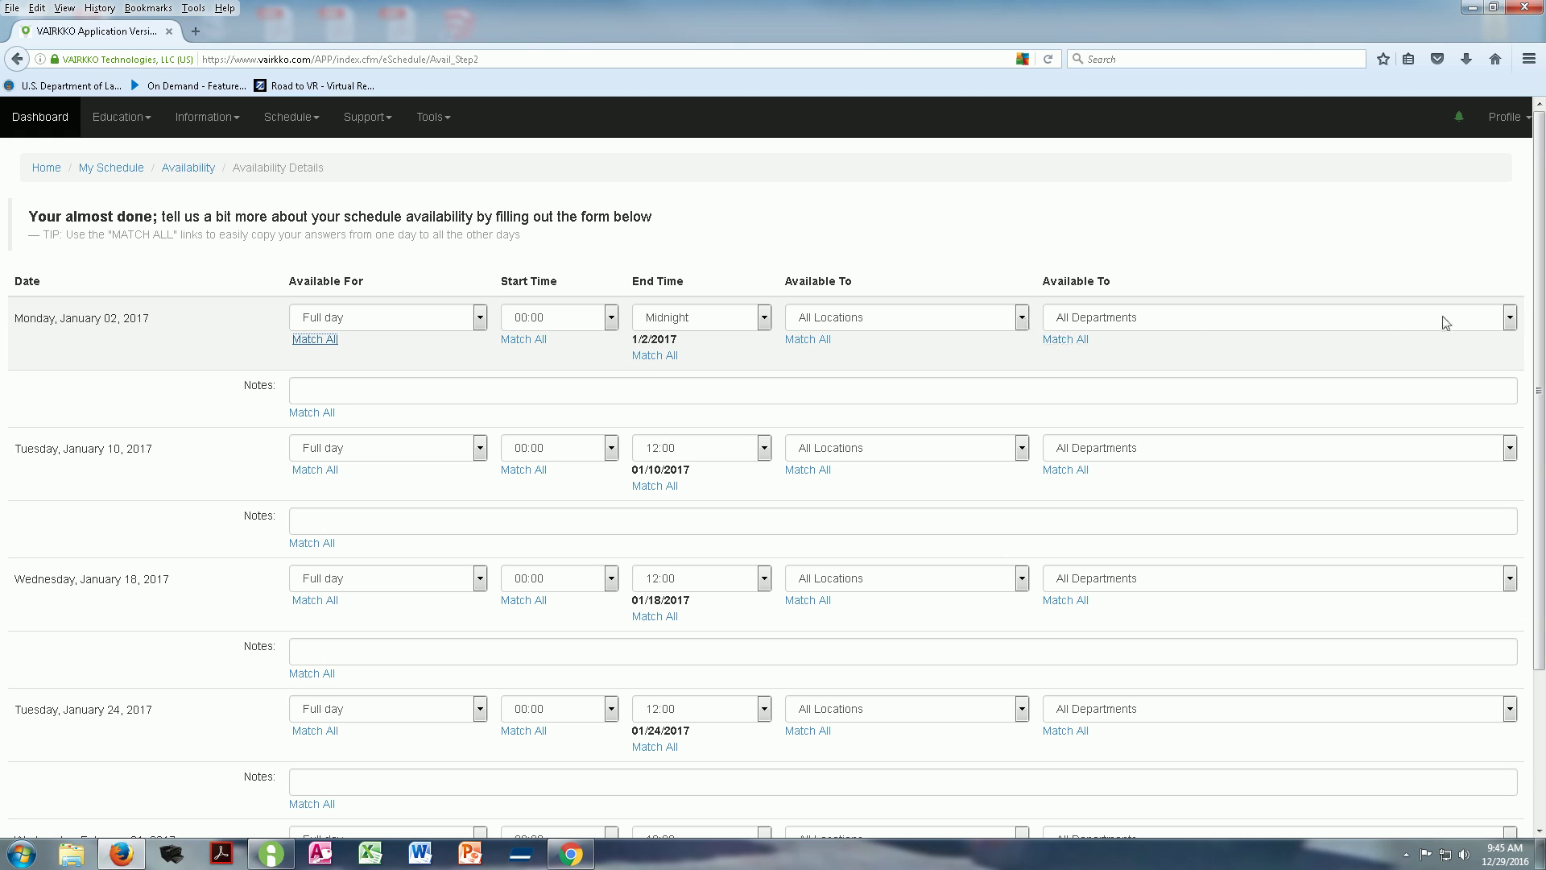
Set the department for January 2 to Ambulance Operations and match it to all the other days.
left_click(1510, 318)
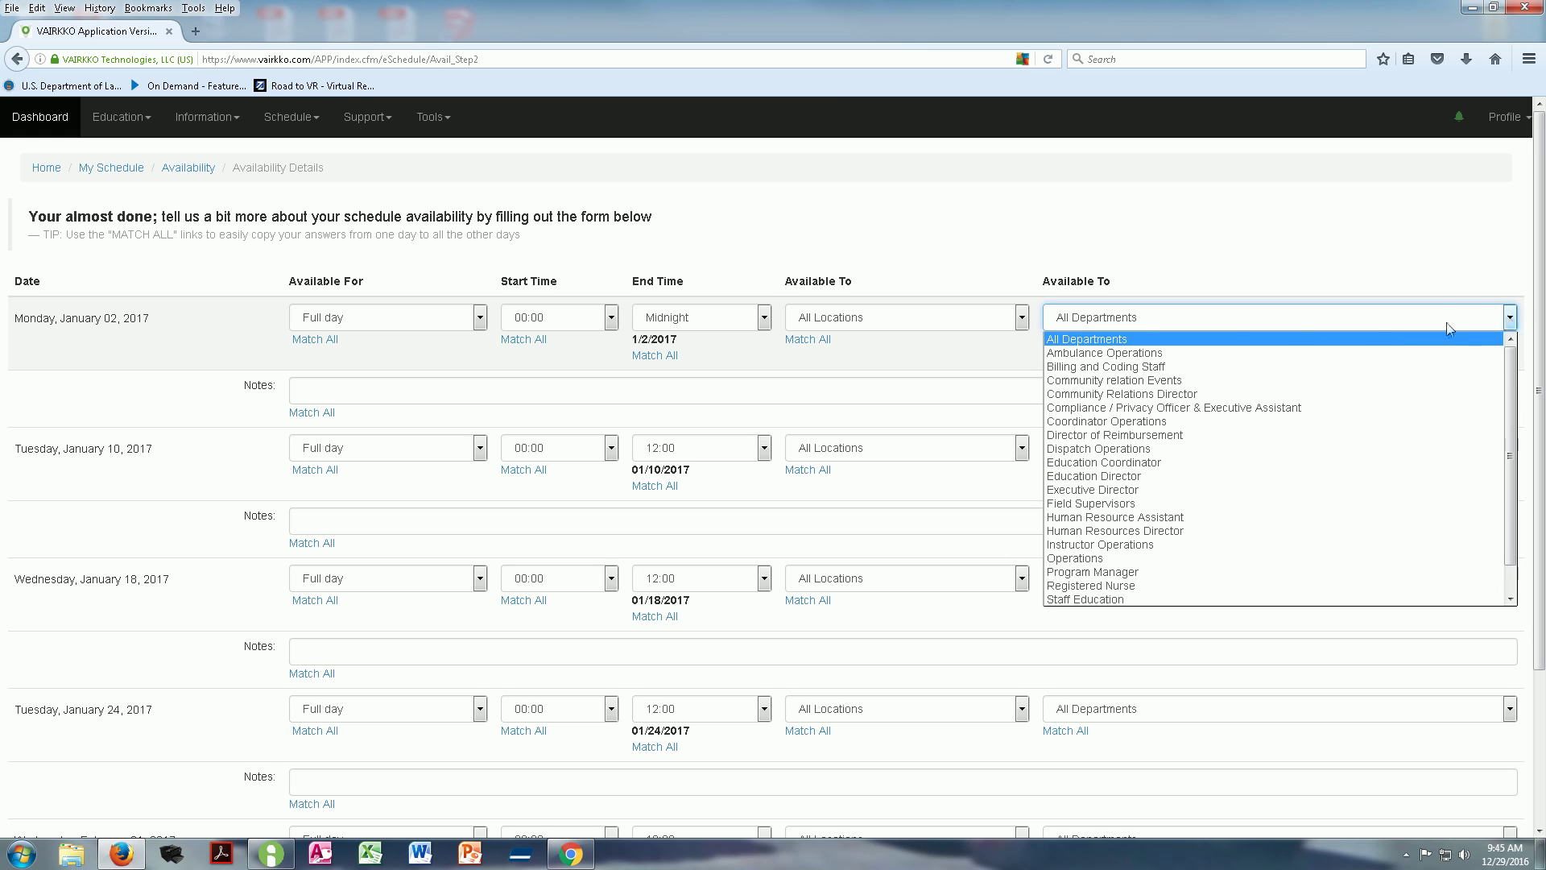
left_click(1152, 354)
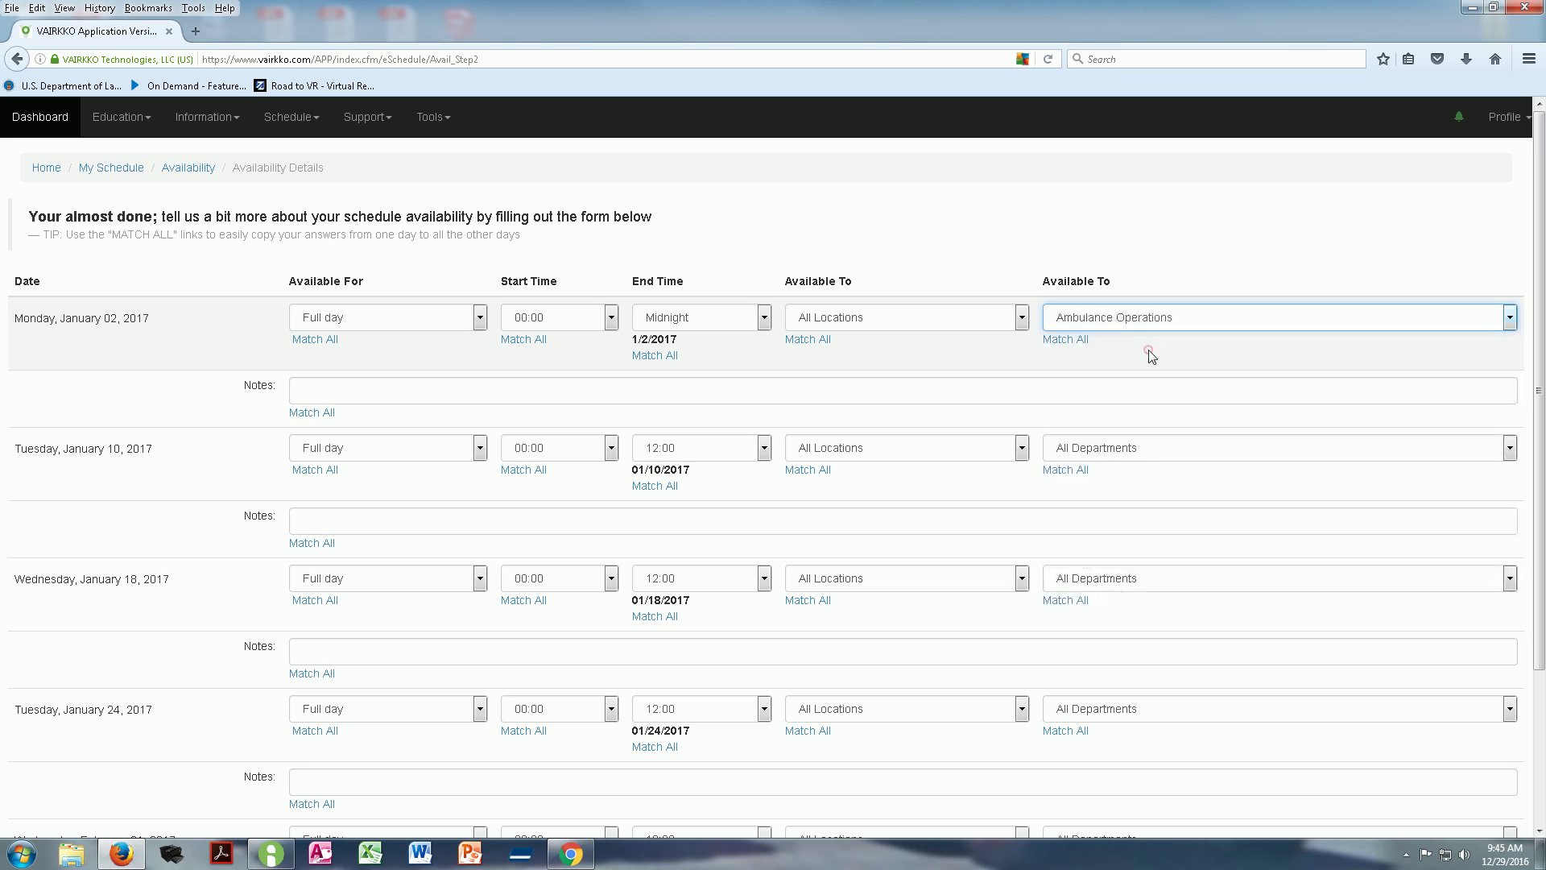
left_click(1075, 342)
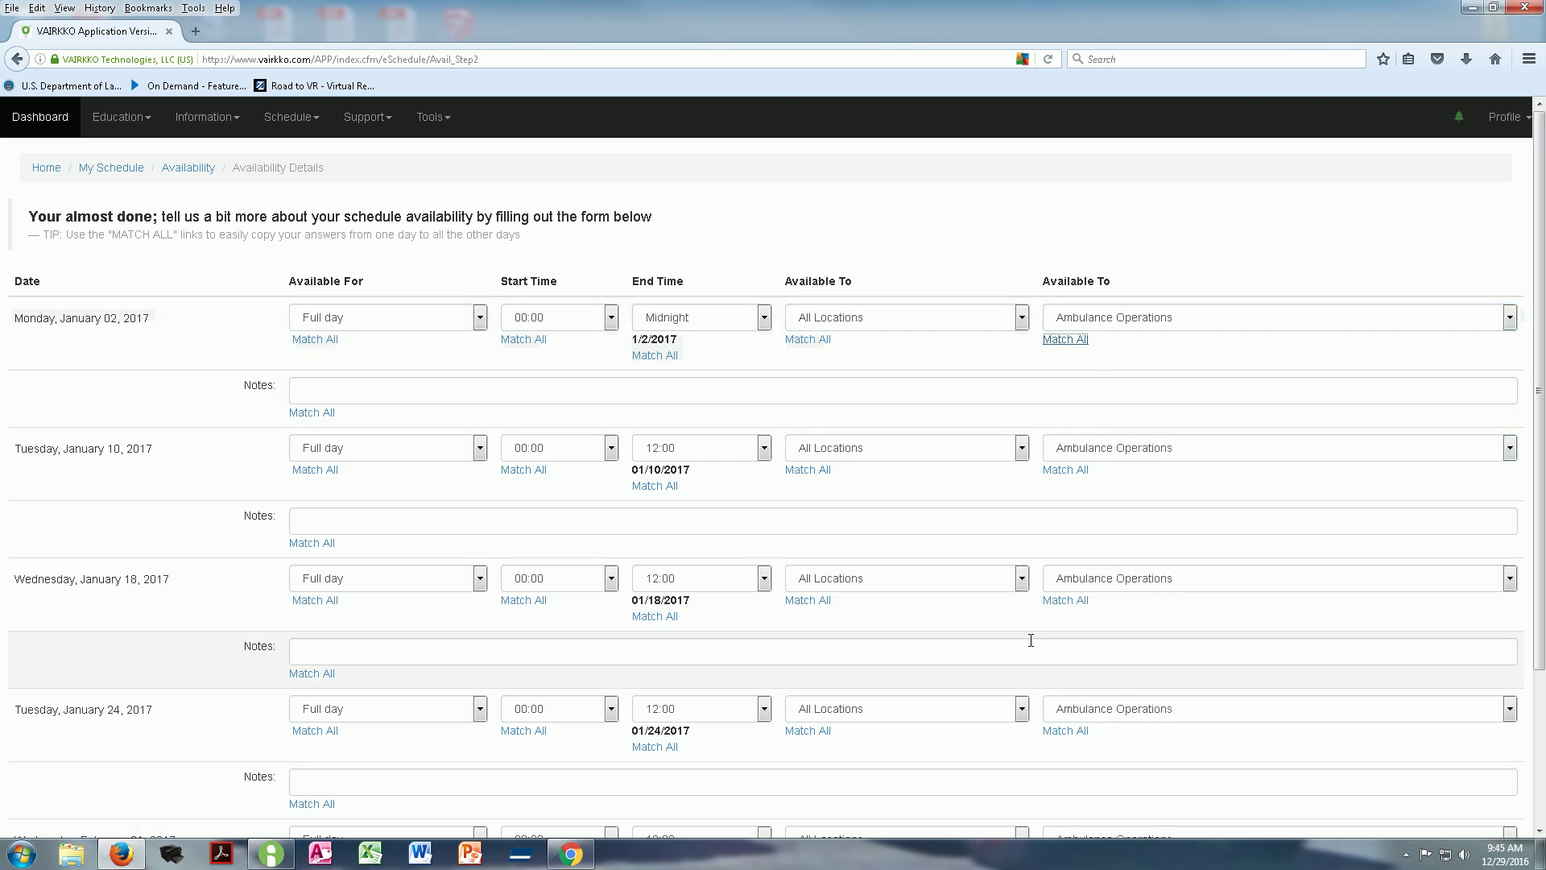
Check the location choices for January 2, keep All Locations and submit the availability without notes.
left_click(1021, 318)
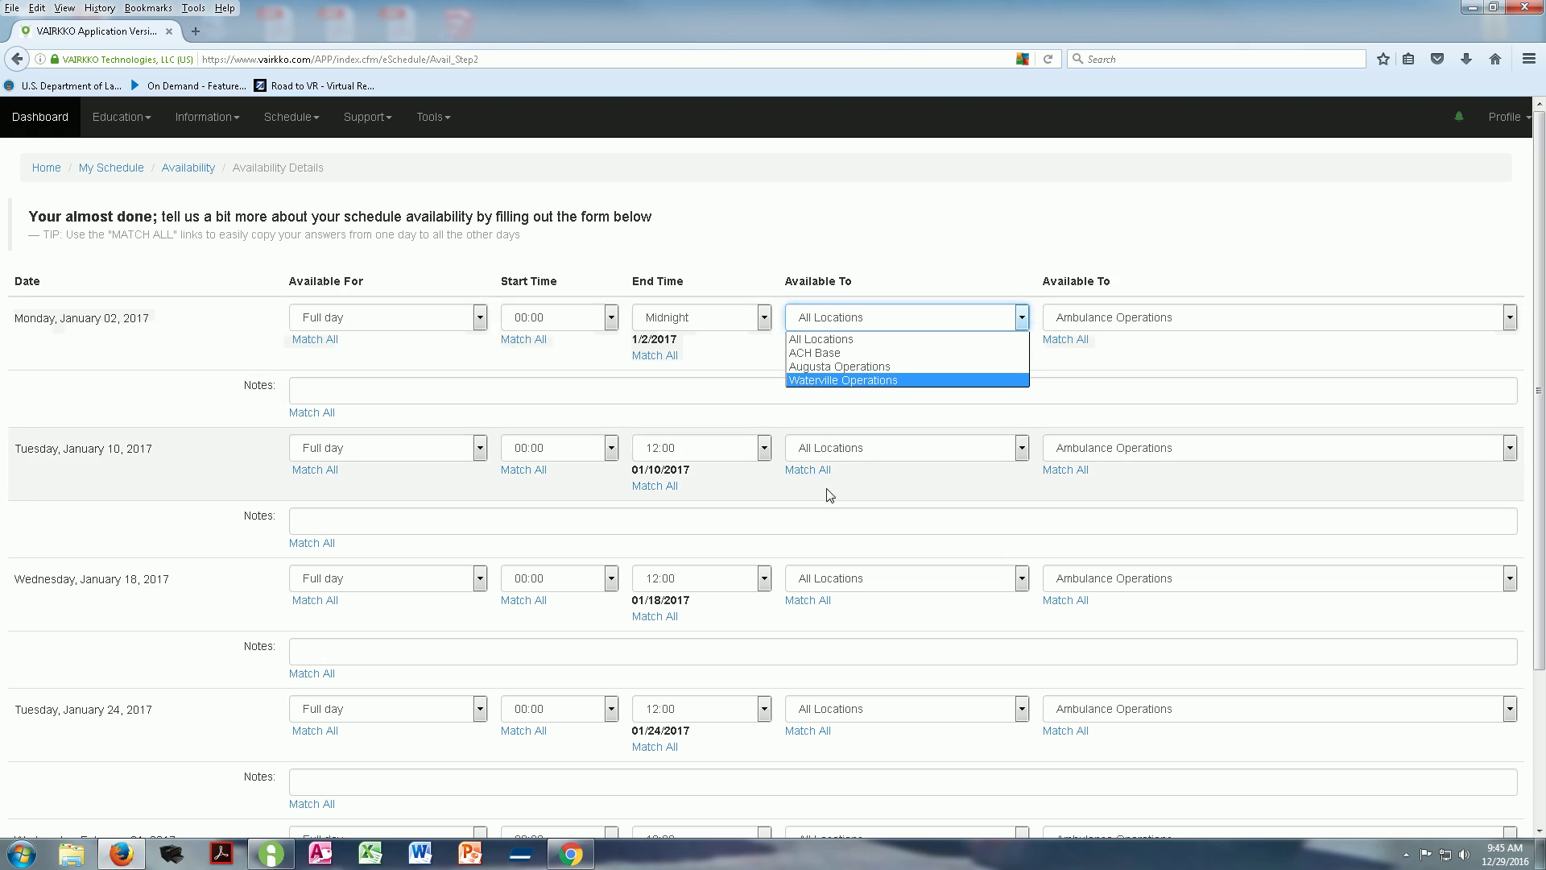
left_click(636, 391)
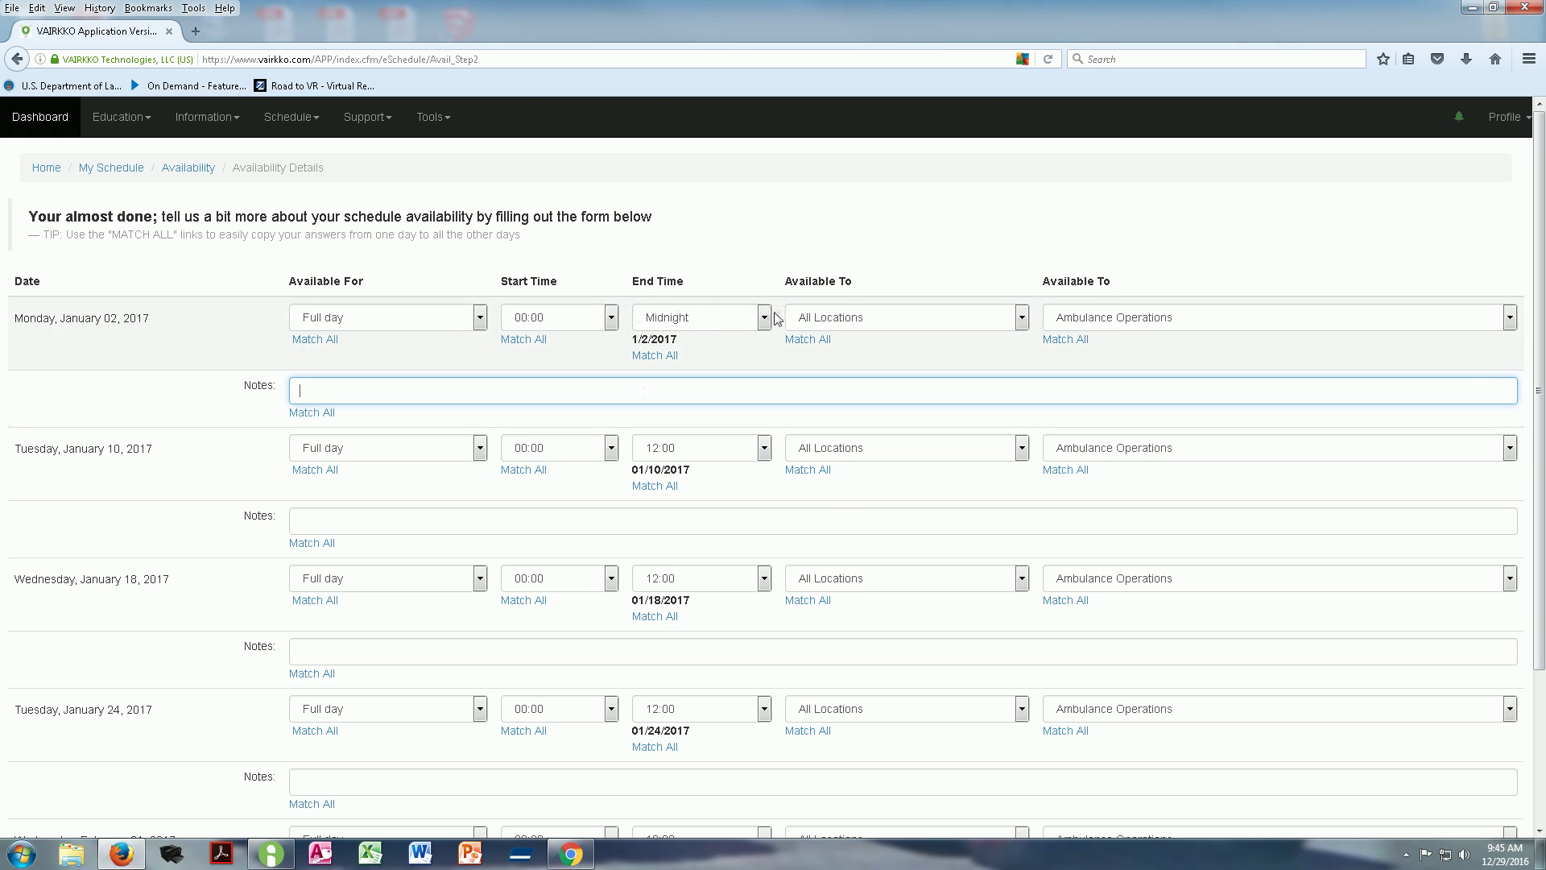
scroll(721, 386, "down", 3)
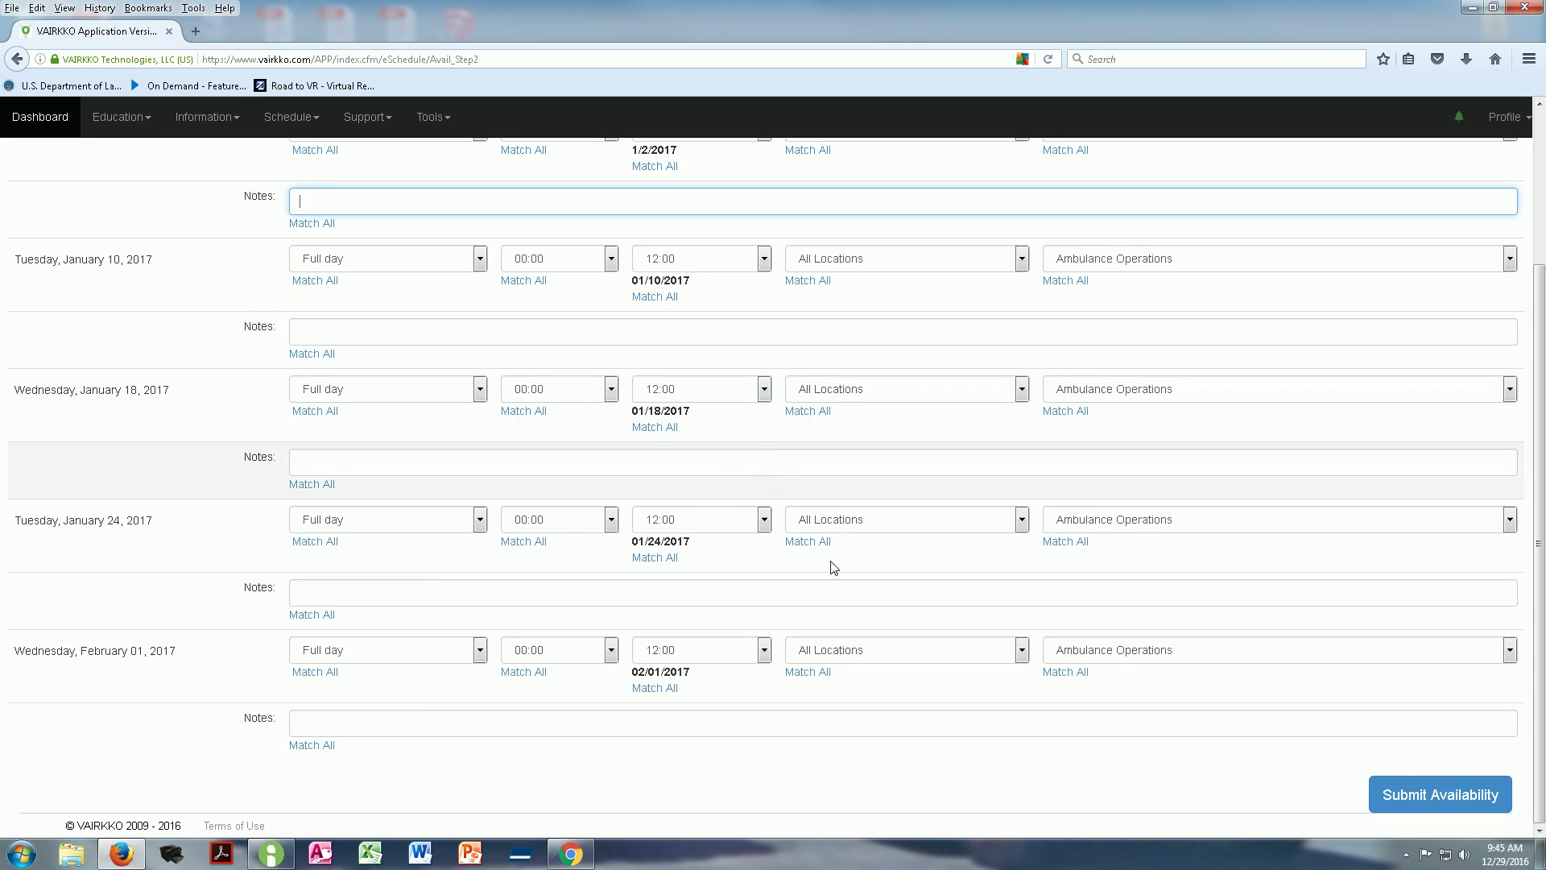
left_click(1433, 796)
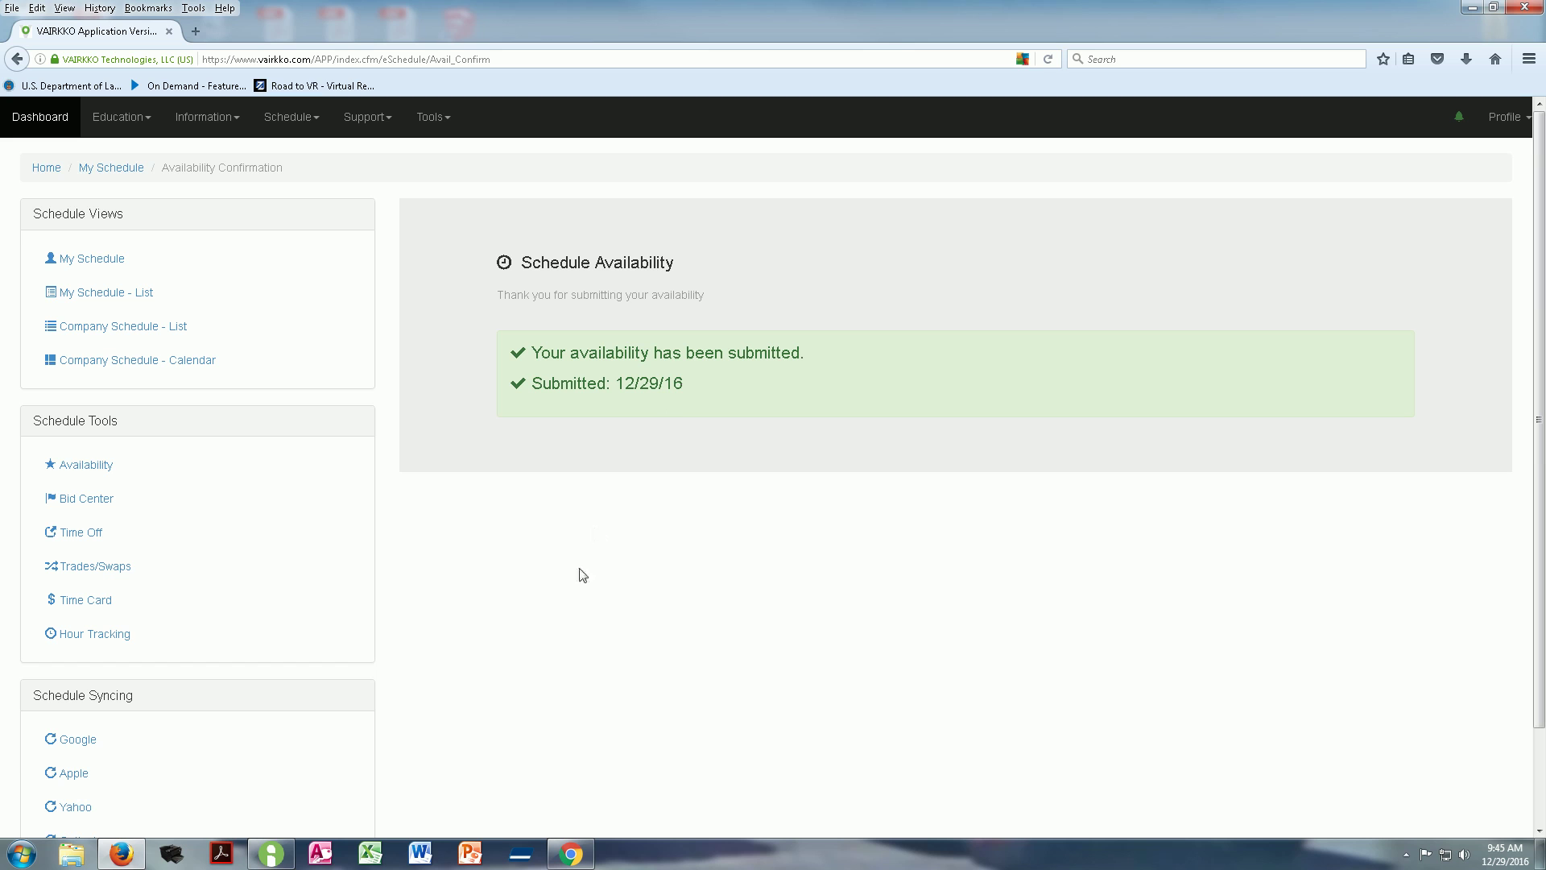
Try a new shift trade giving the 12/30/2016 Delta 1 day shift to a chosen employee, and close the form without submitting.
left_click(78, 572)
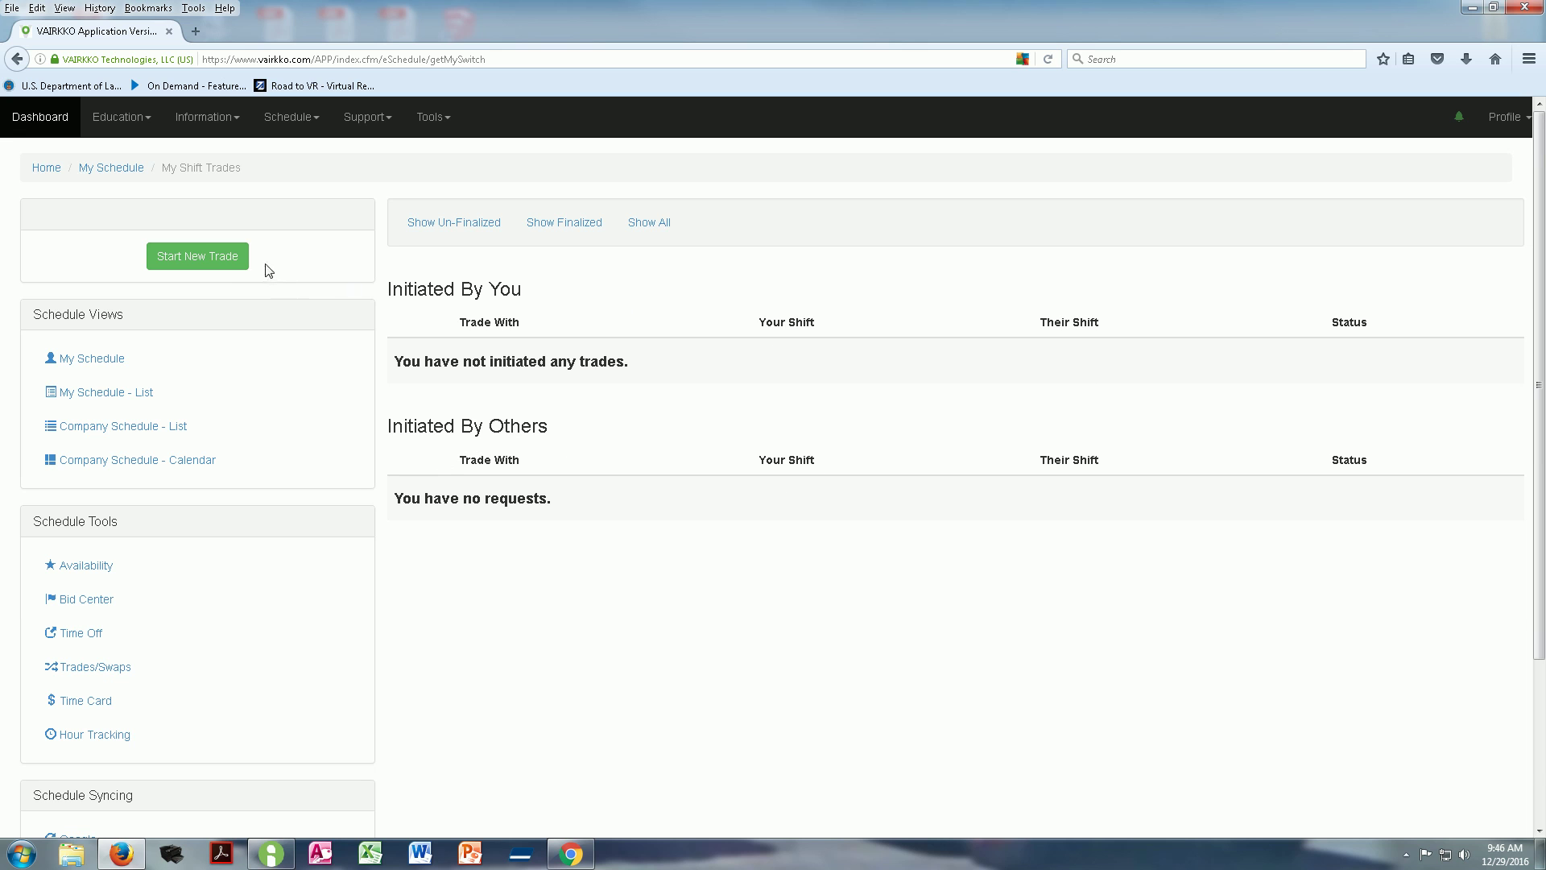
left_click(202, 257)
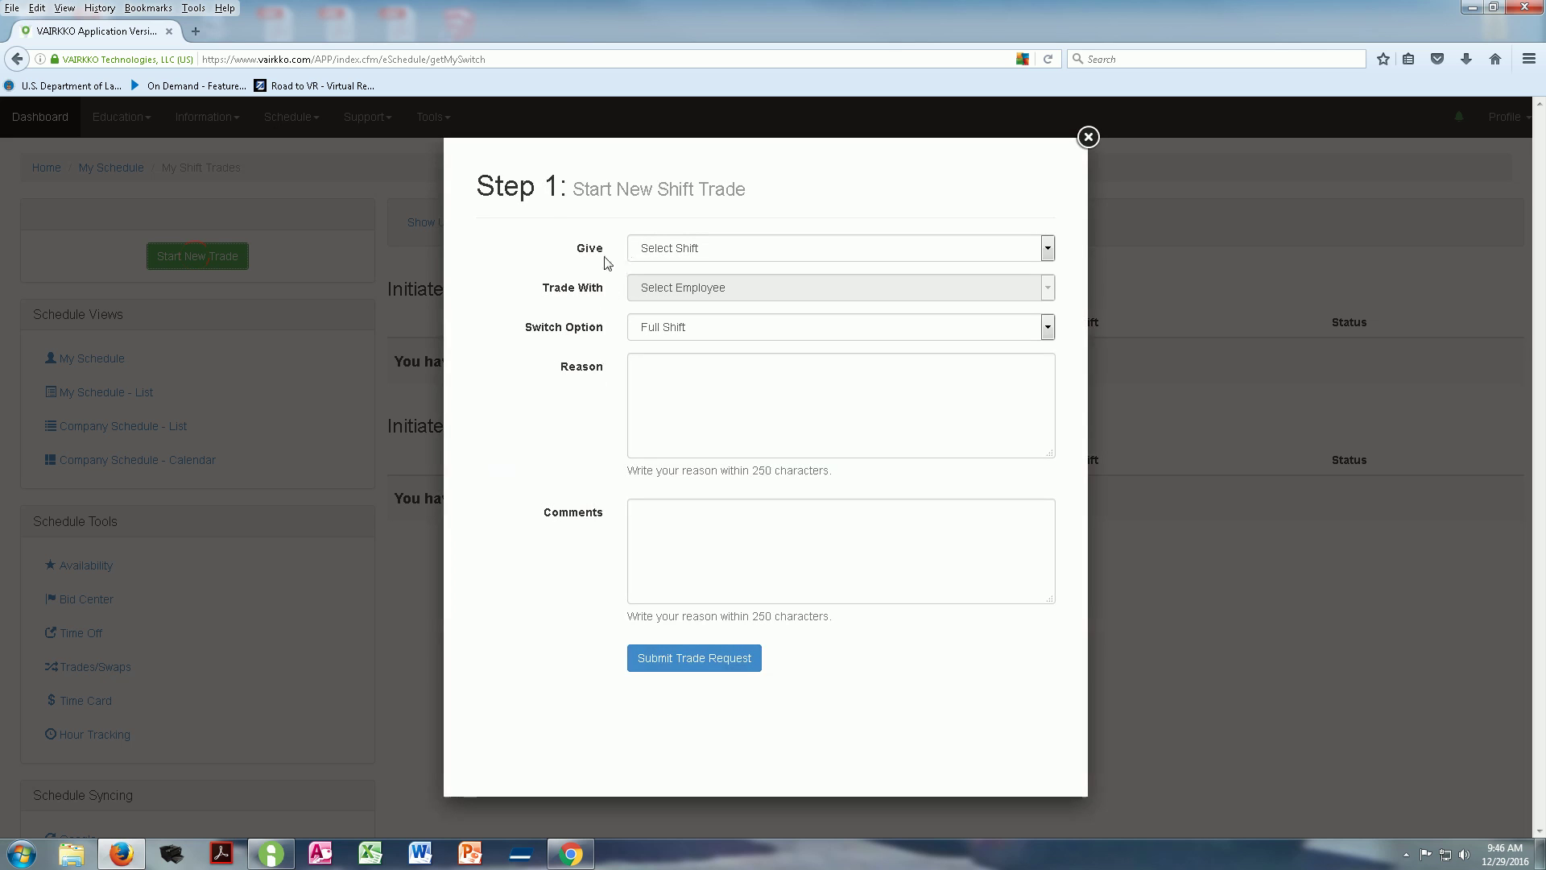
left_click(1048, 248)
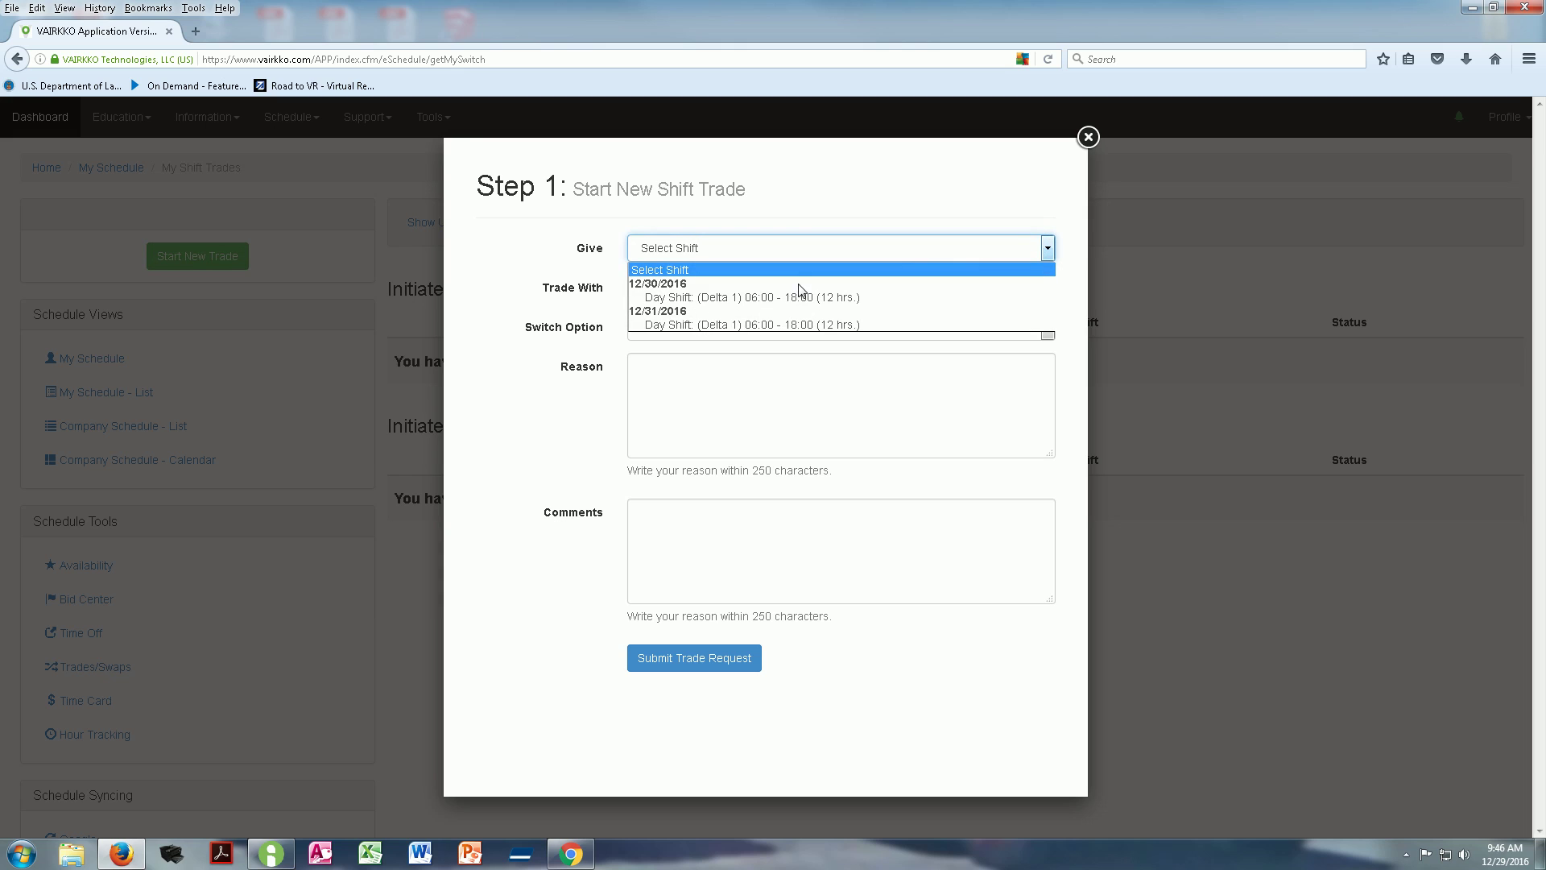
left_click(757, 297)
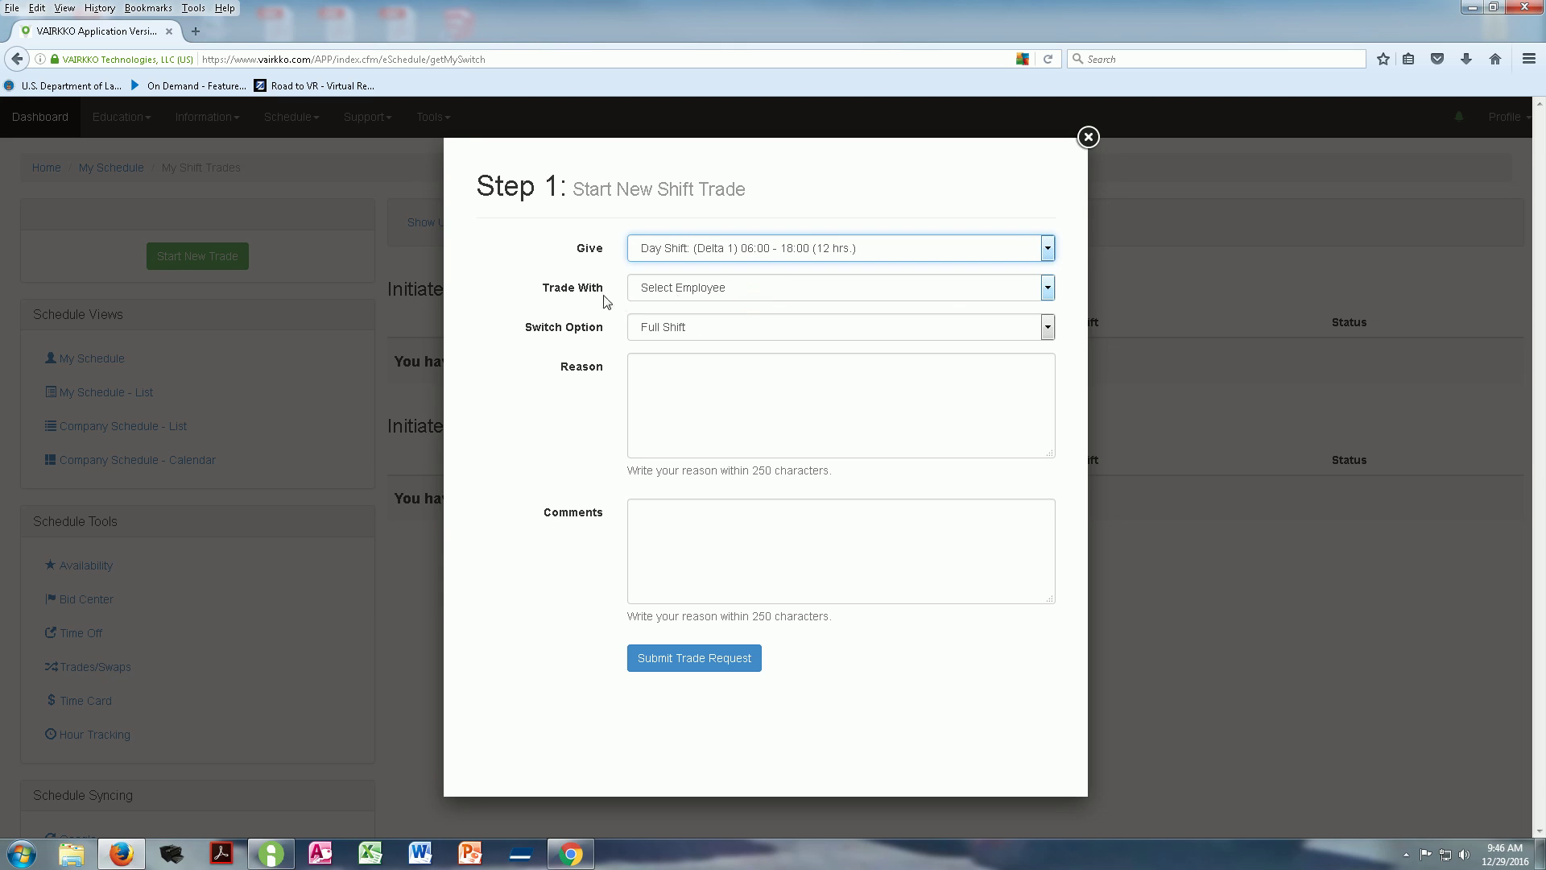
left_click(1047, 292)
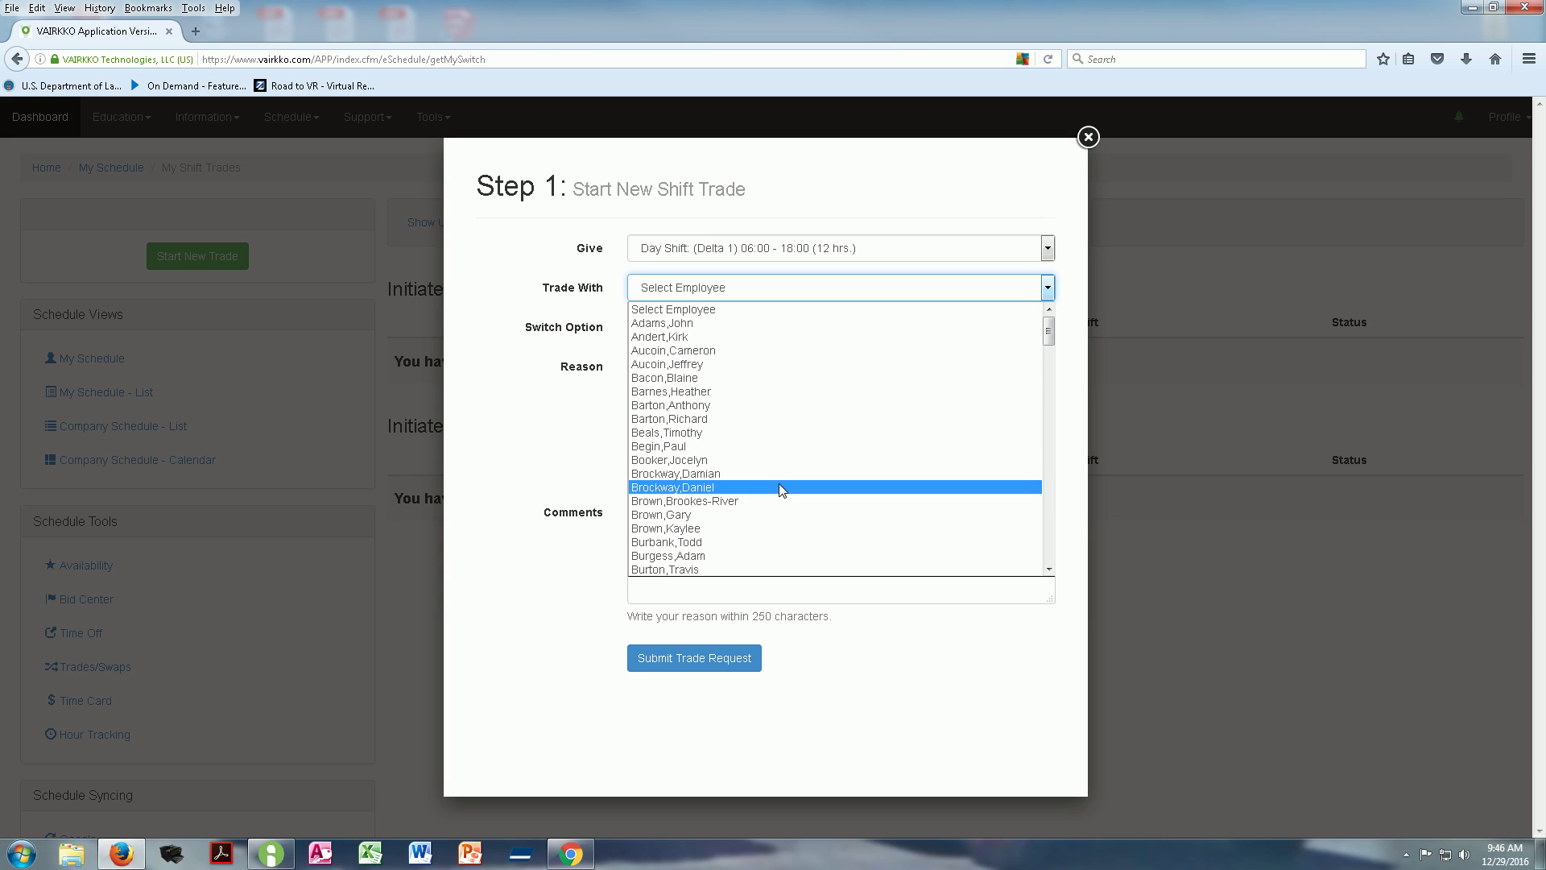
left_click(760, 475)
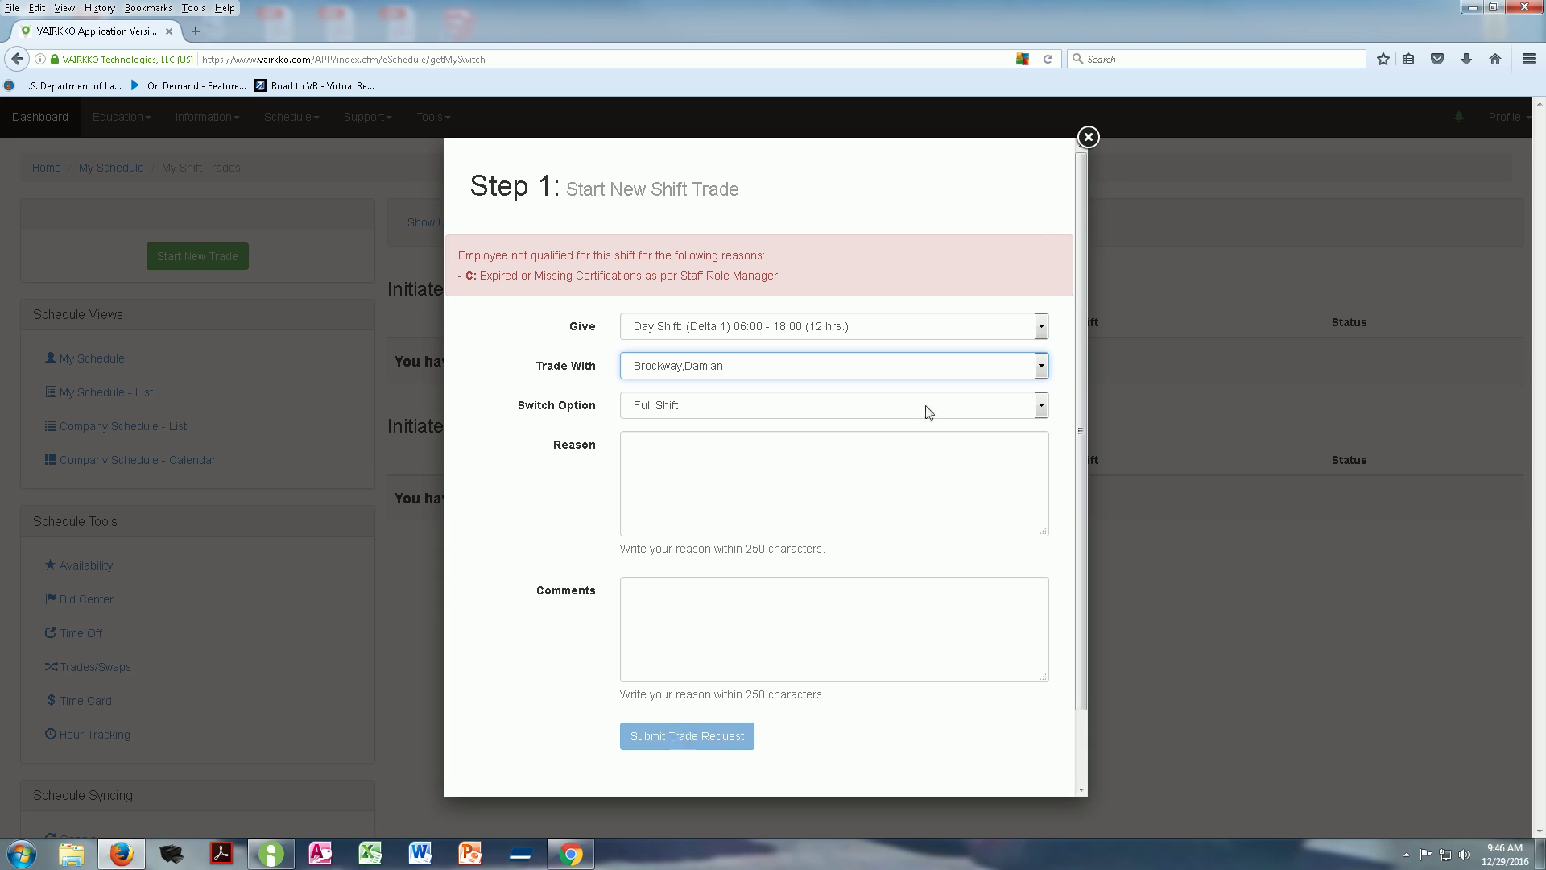
left_click(1088, 138)
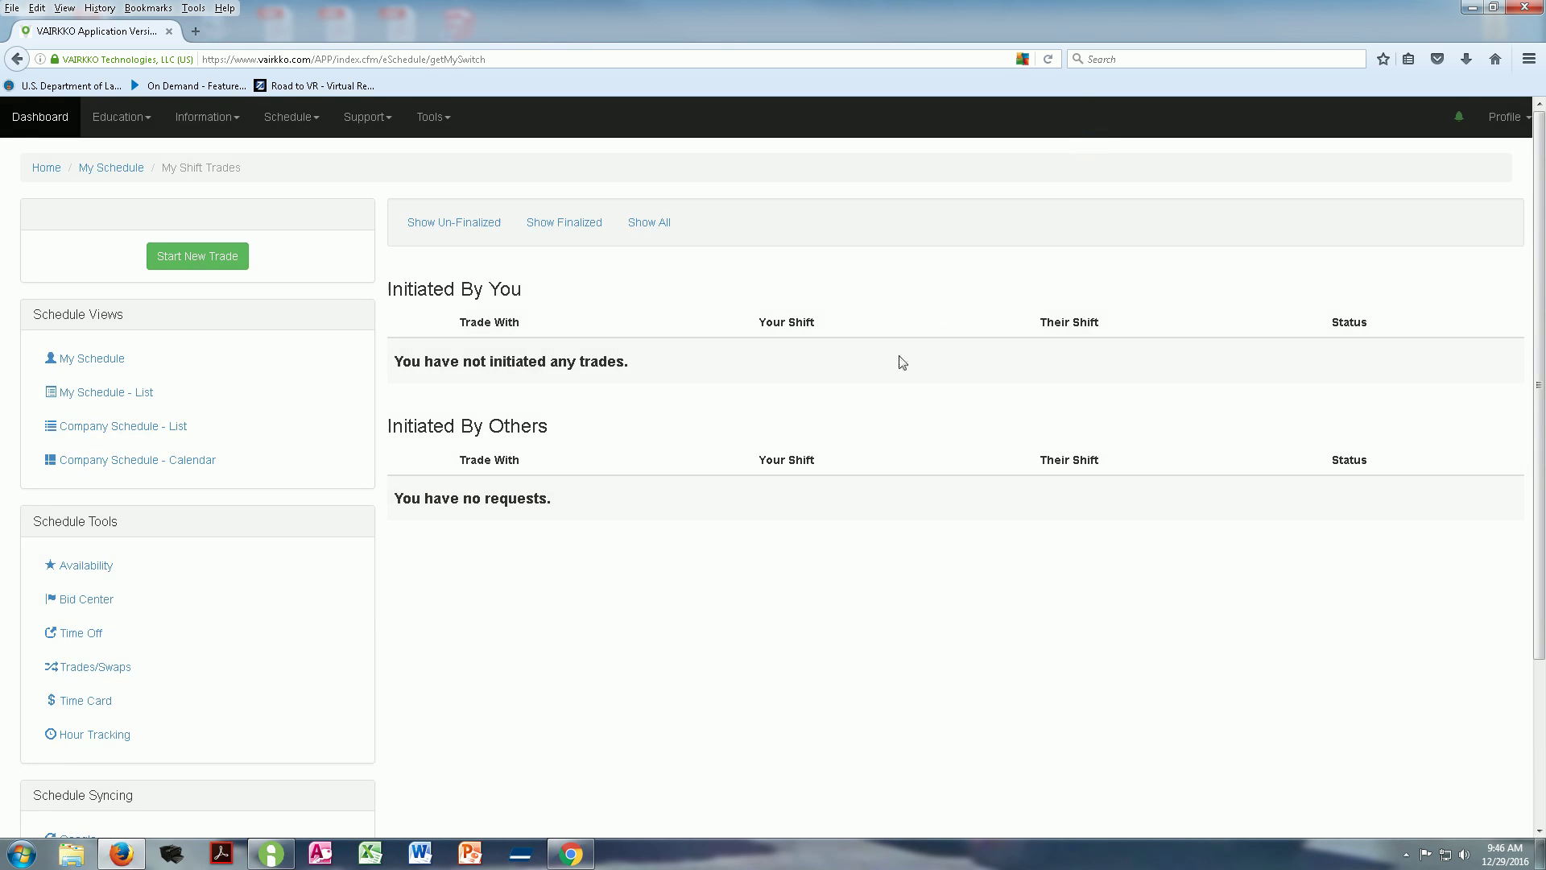
Open the Time Card page and look over the available schedule tools and schedule syncing options.
scroll(202, 628, "down", 2)
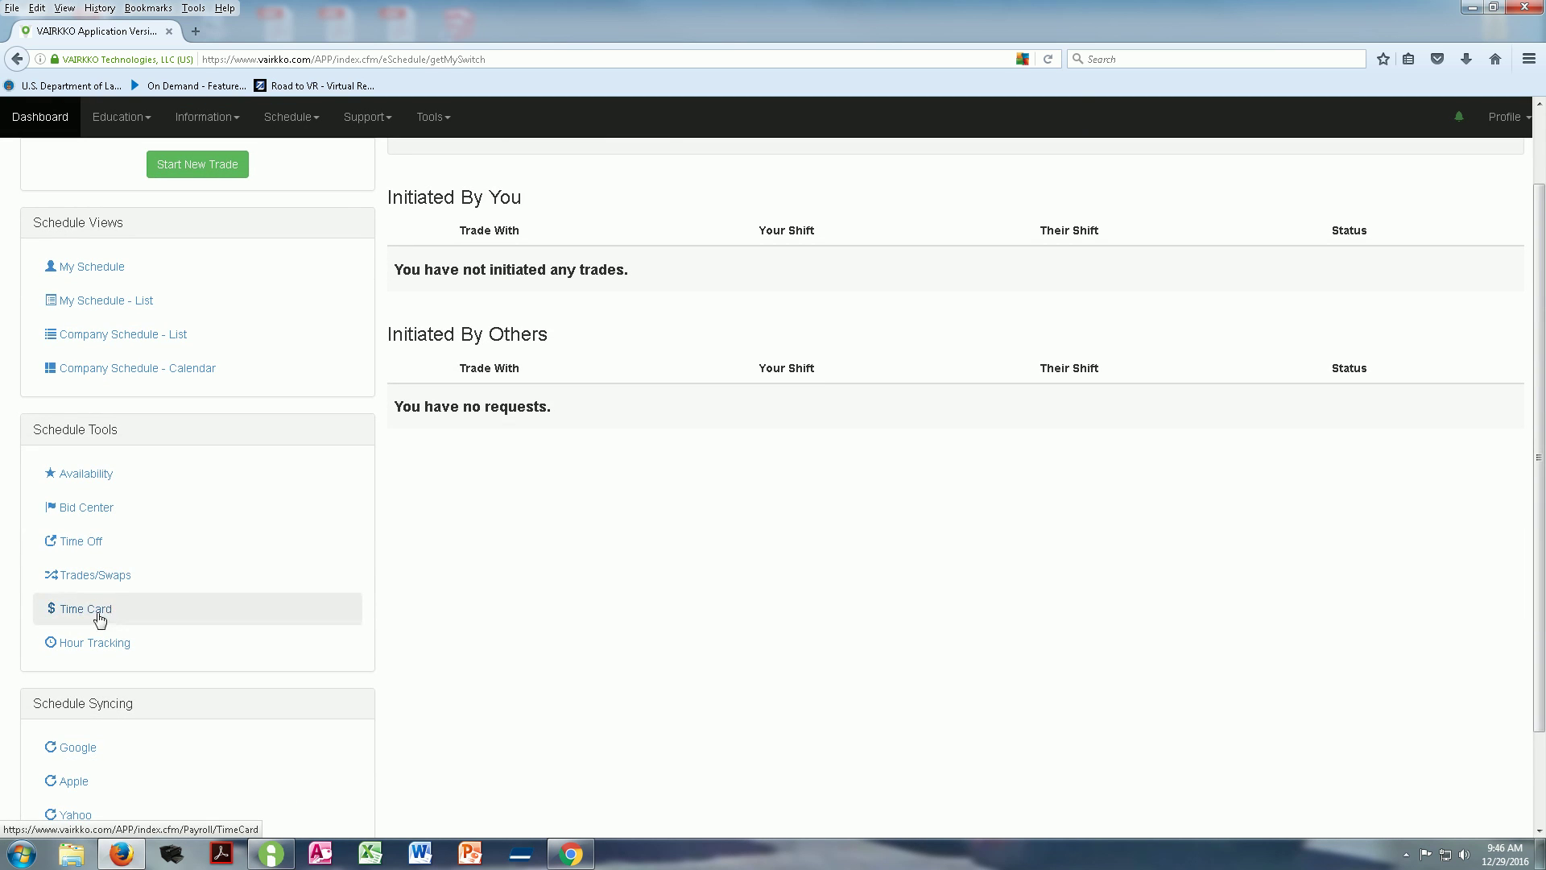
left_click(76, 618)
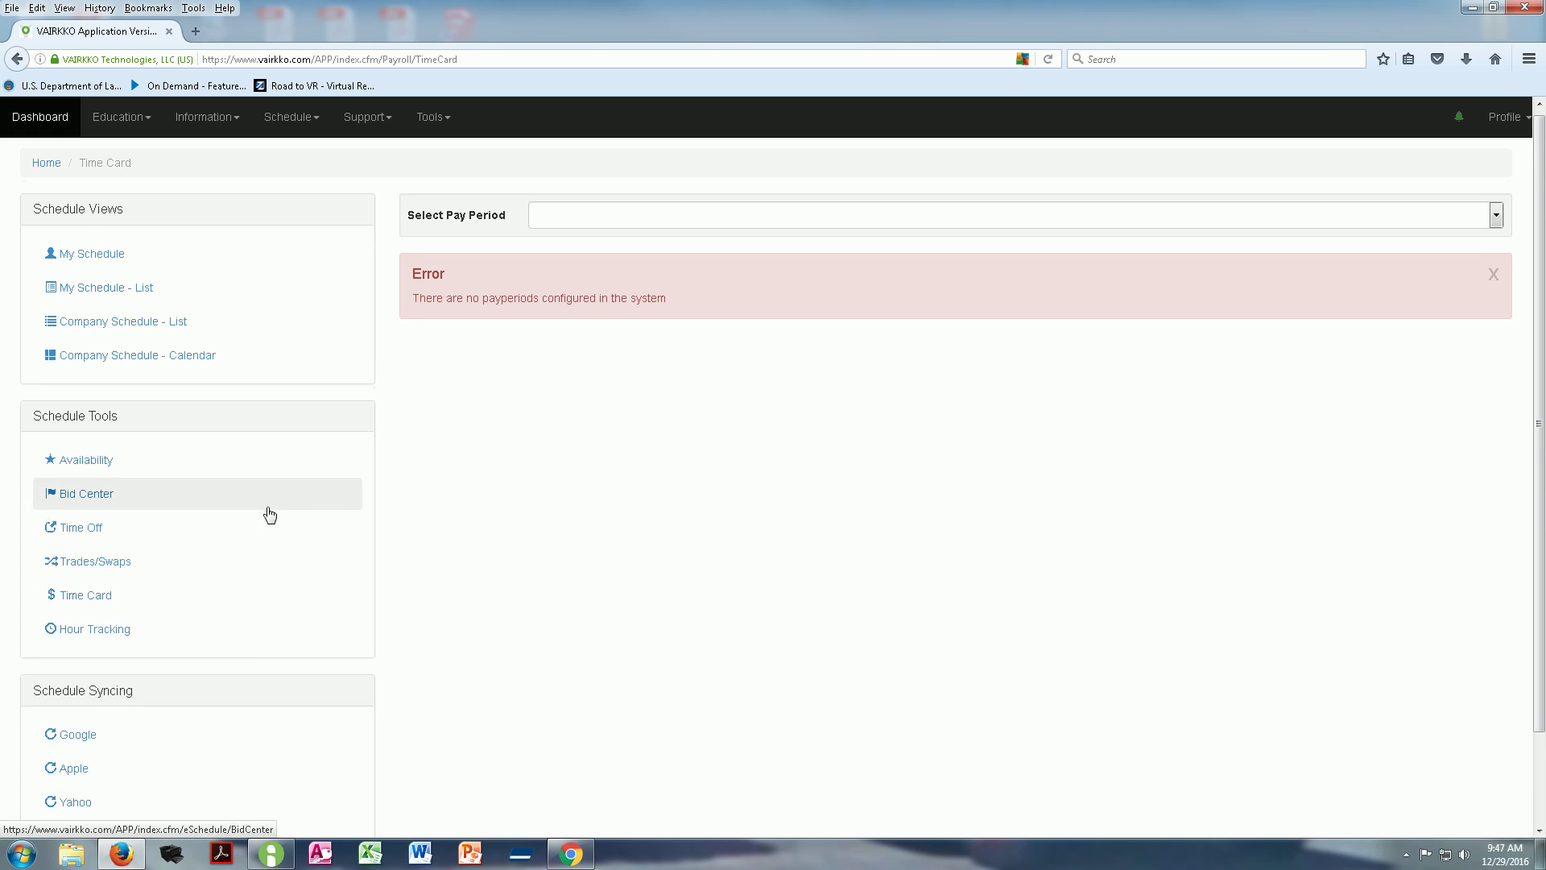
scroll(268, 514, "down", 2)
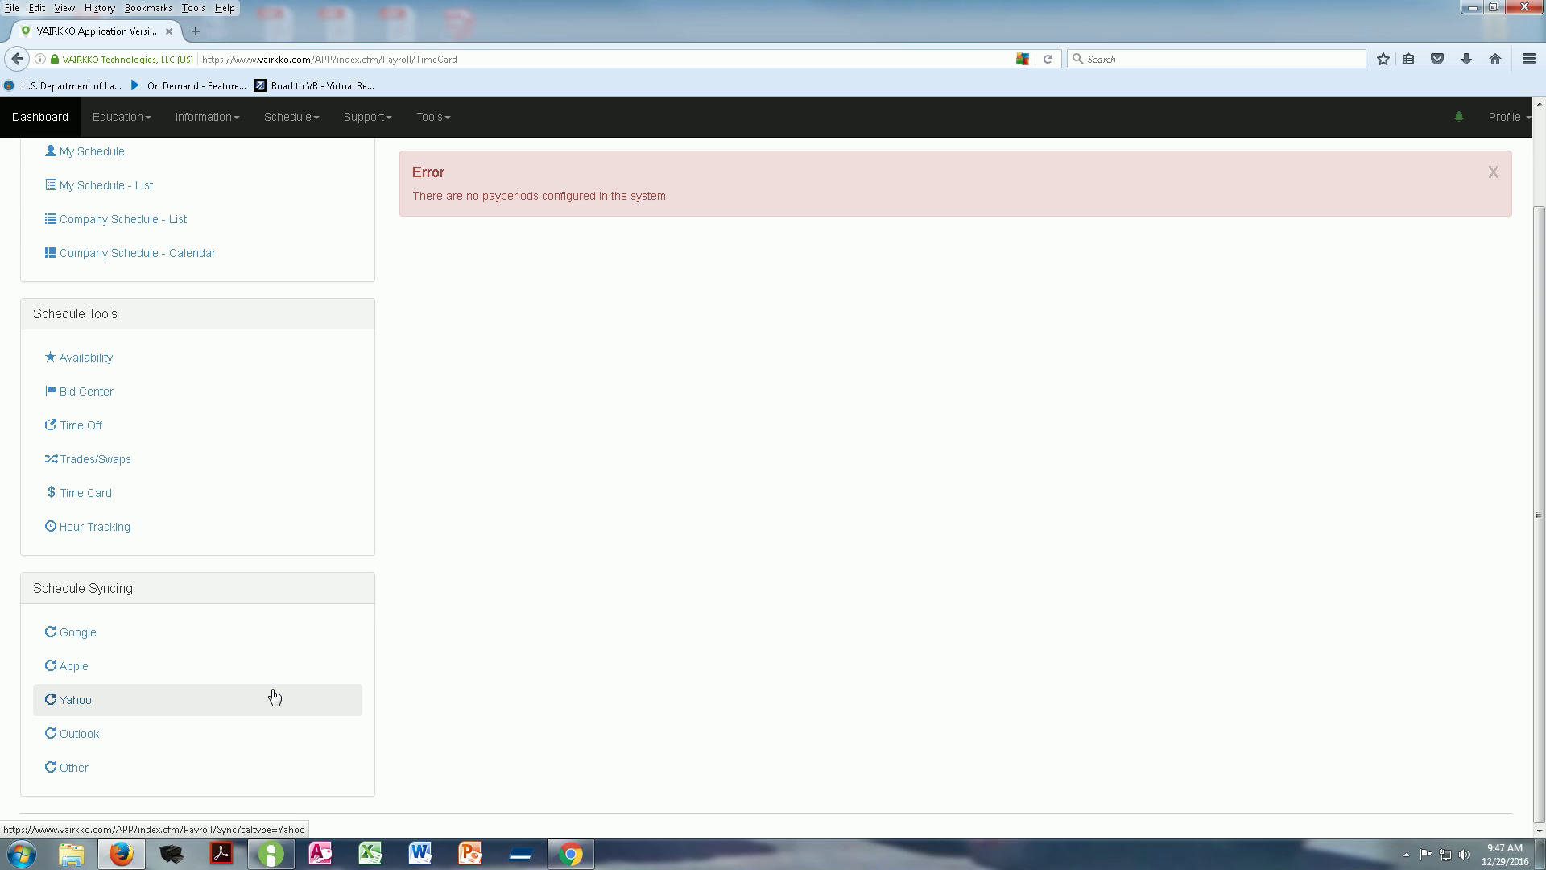
scroll(247, 389, "up", 3)
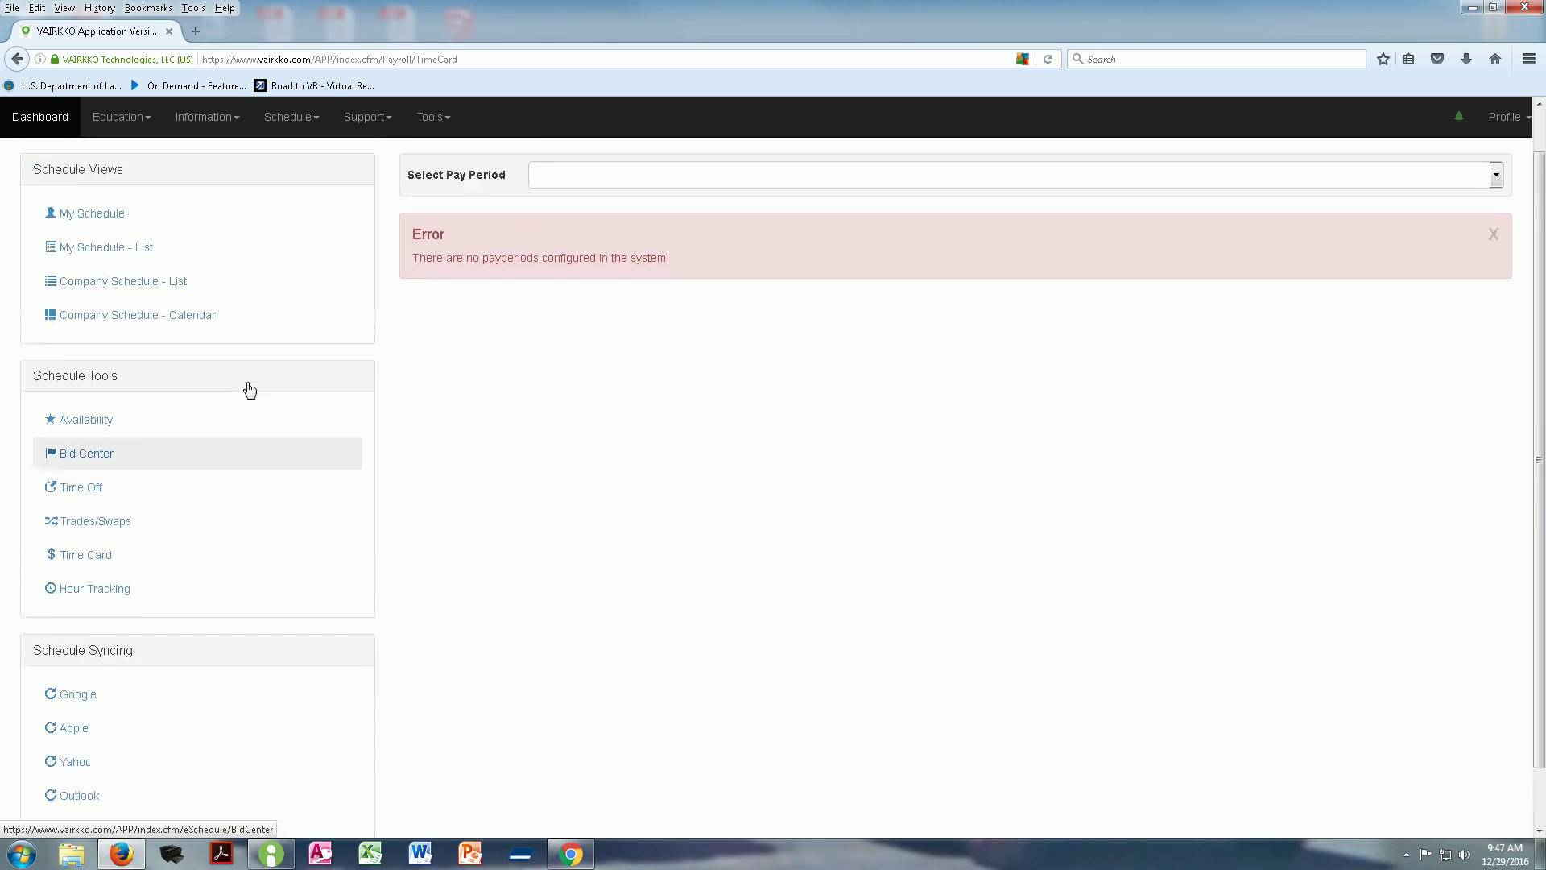